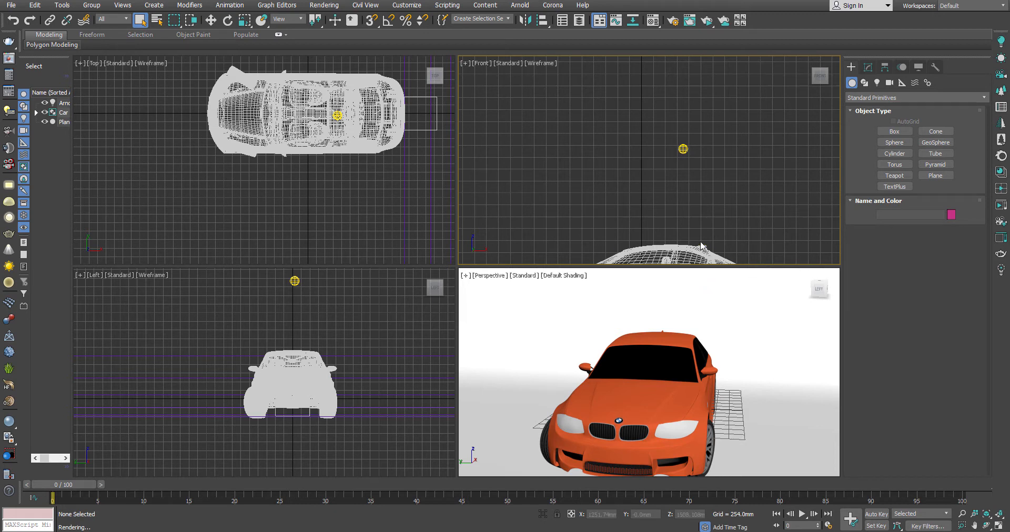
Step: Open the render settings and start an ActiveShade preview of the car scene with Arnold, placing both windows side by side
click(674, 21)
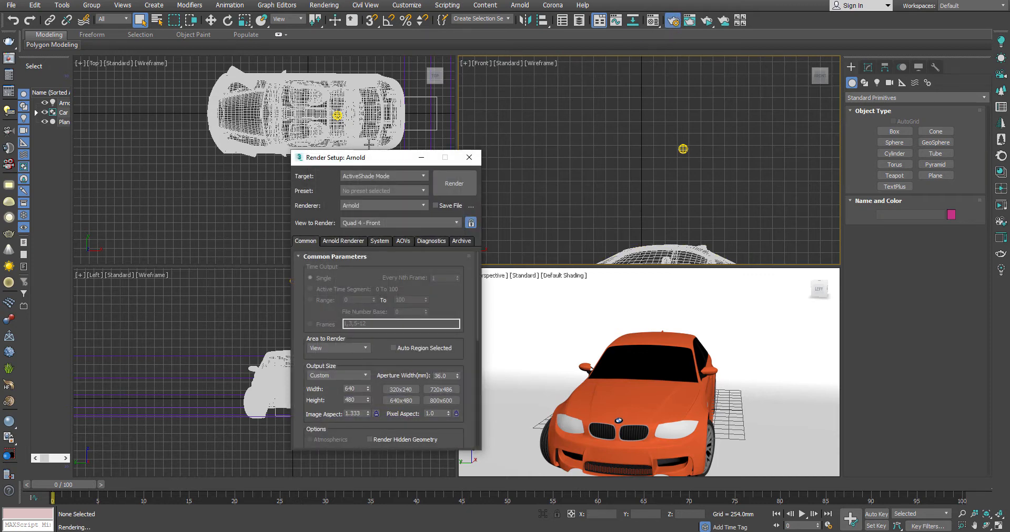
drag(376, 157, 214, 85)
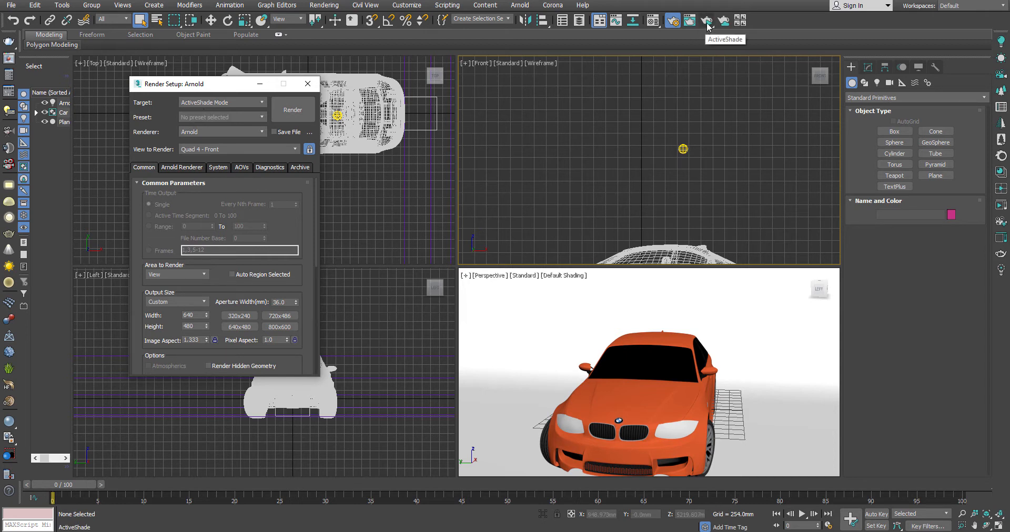
drag(705, 22, 708, 42)
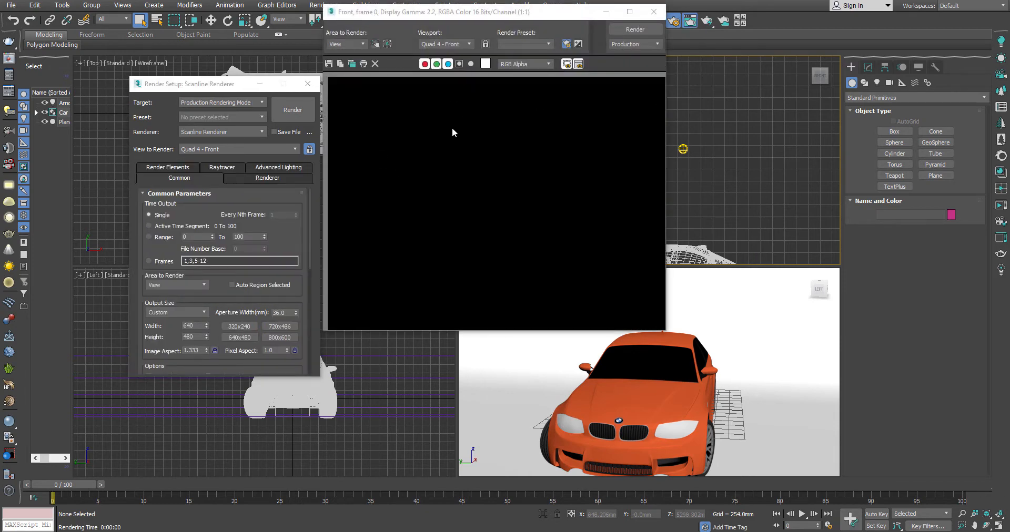
click(648, 15)
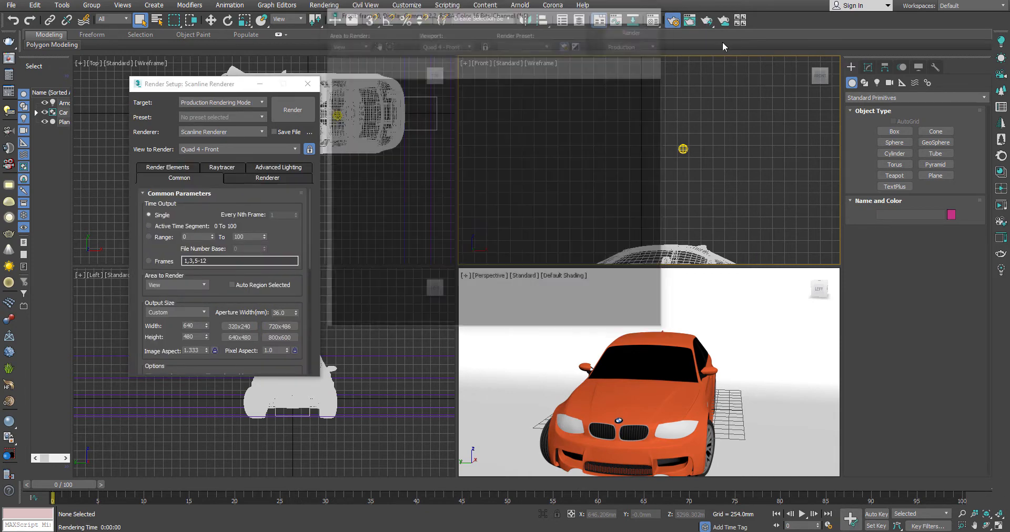
drag(706, 20, 708, 76)
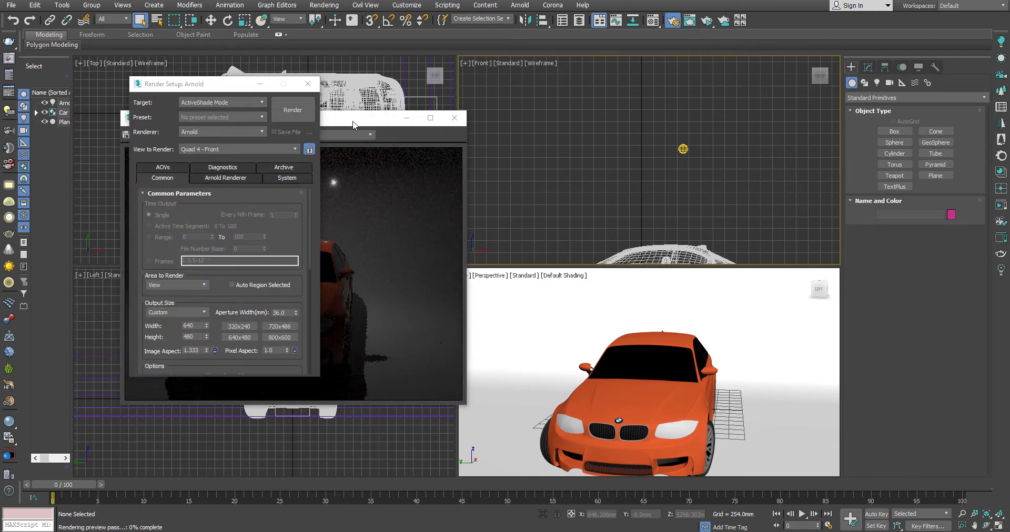
drag(355, 124, 458, 146)
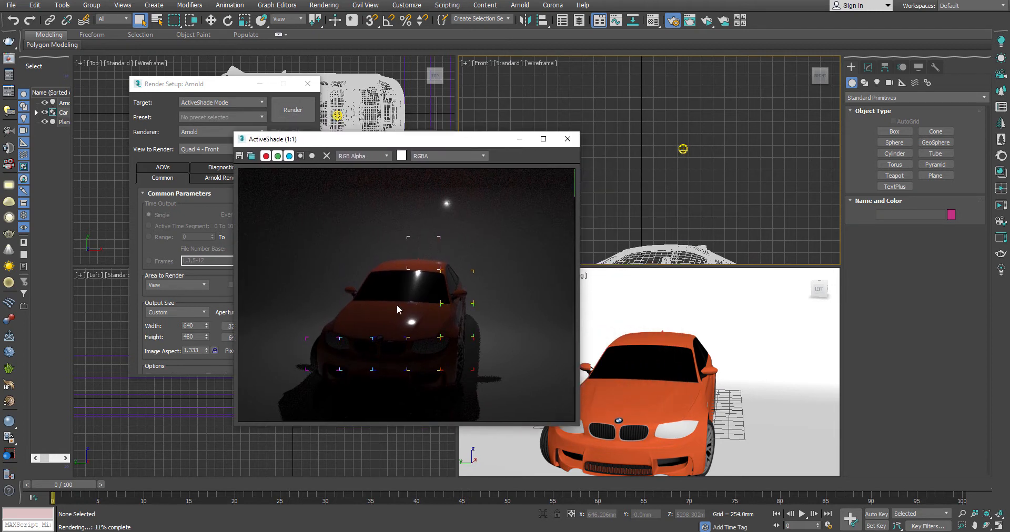
drag(386, 146, 480, 177)
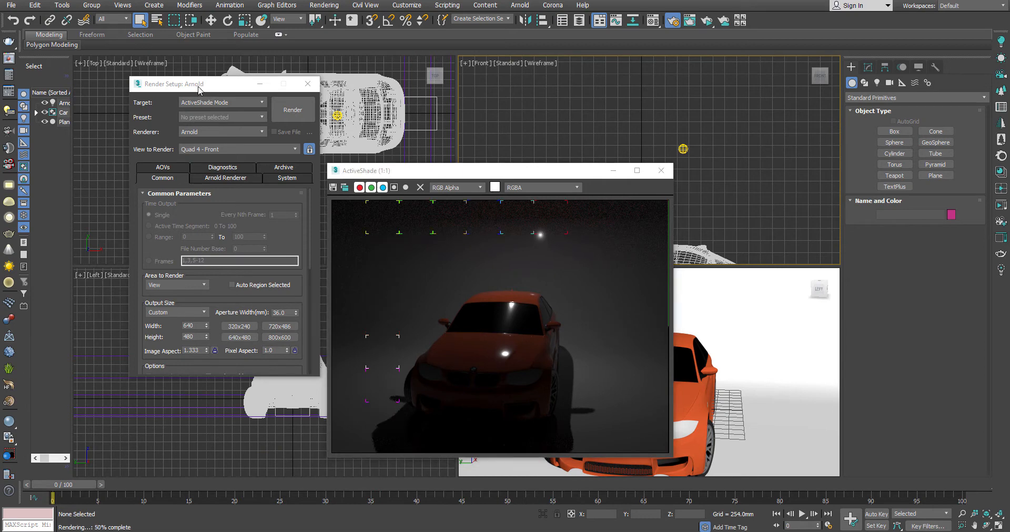
drag(206, 90, 164, 92)
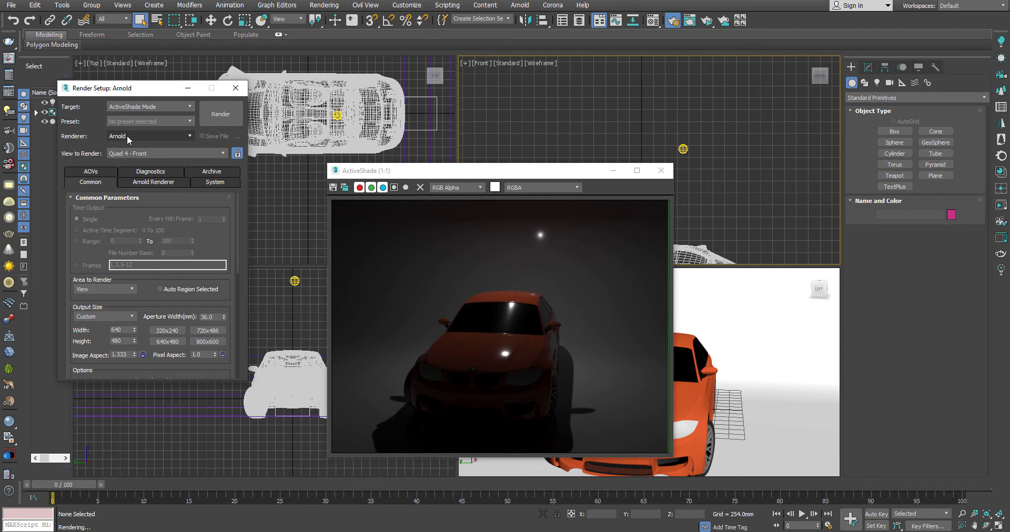
Step: Keep the render target on ActiveShade Mode and set the view to render to Quad 4 - Perspective
click(138, 107)
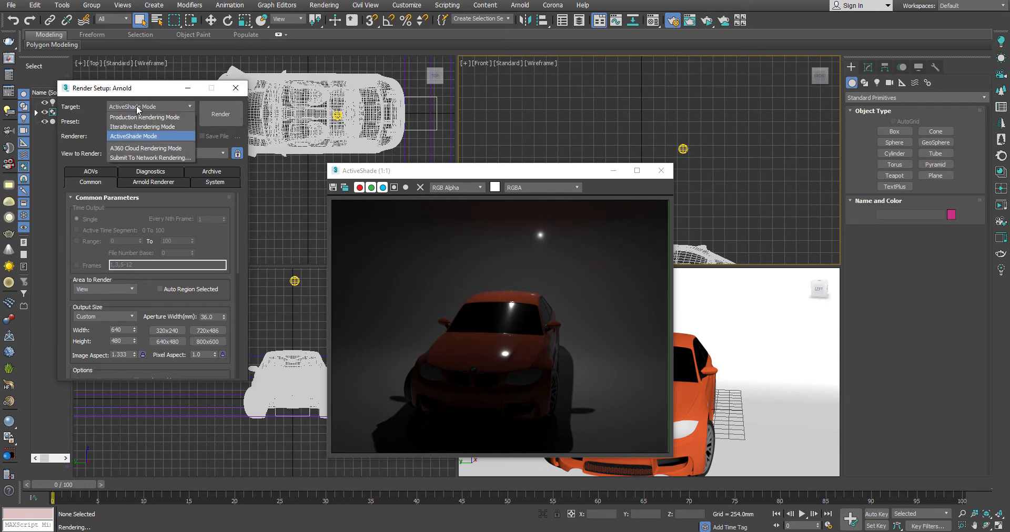
click(122, 136)
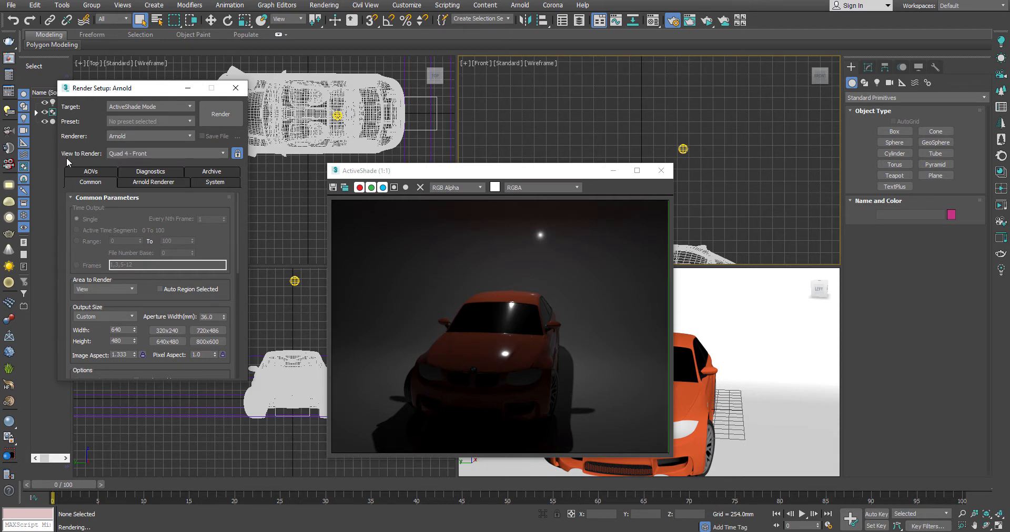
drag(505, 178, 456, 162)
click(201, 151)
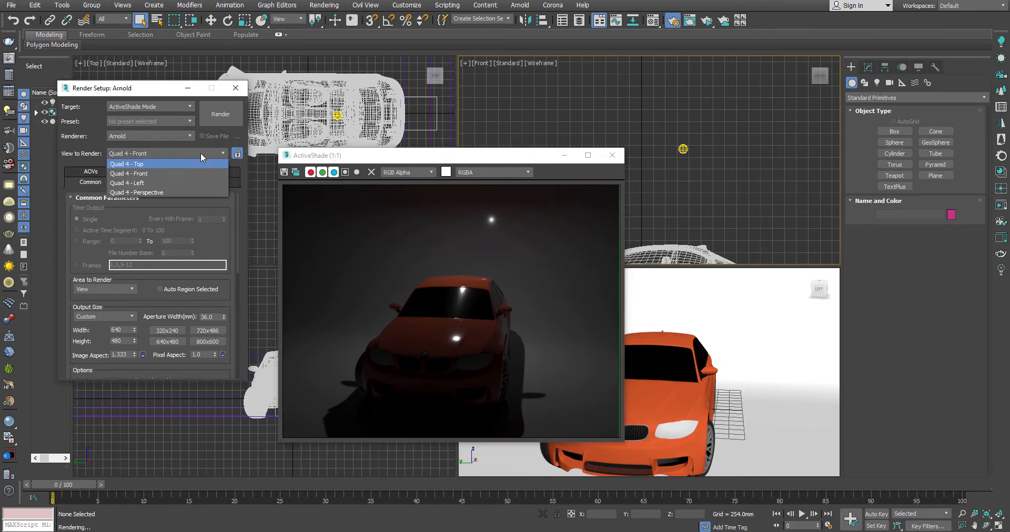
click(162, 193)
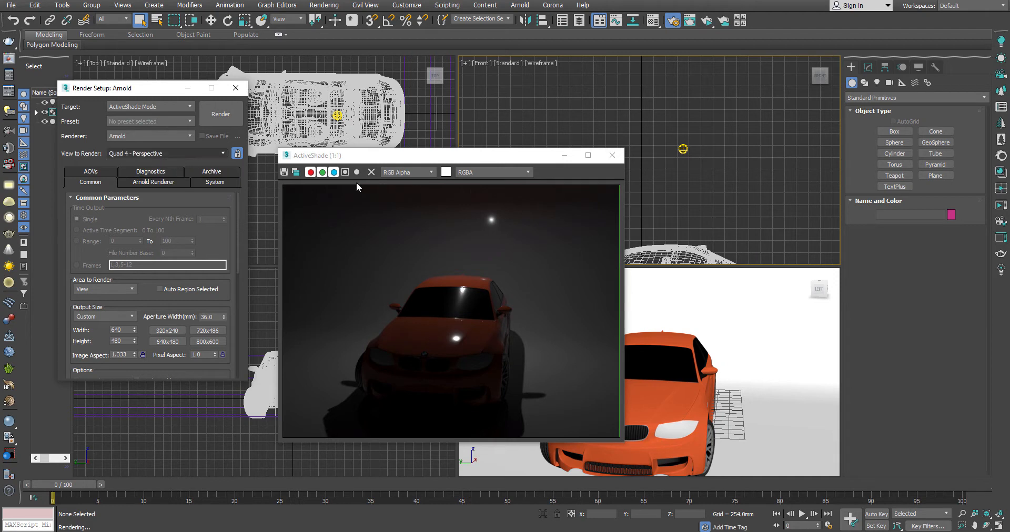
Step: Unlock the view to render and switch between the Front and Perspective viewports to compare what the preview renders
click(237, 154)
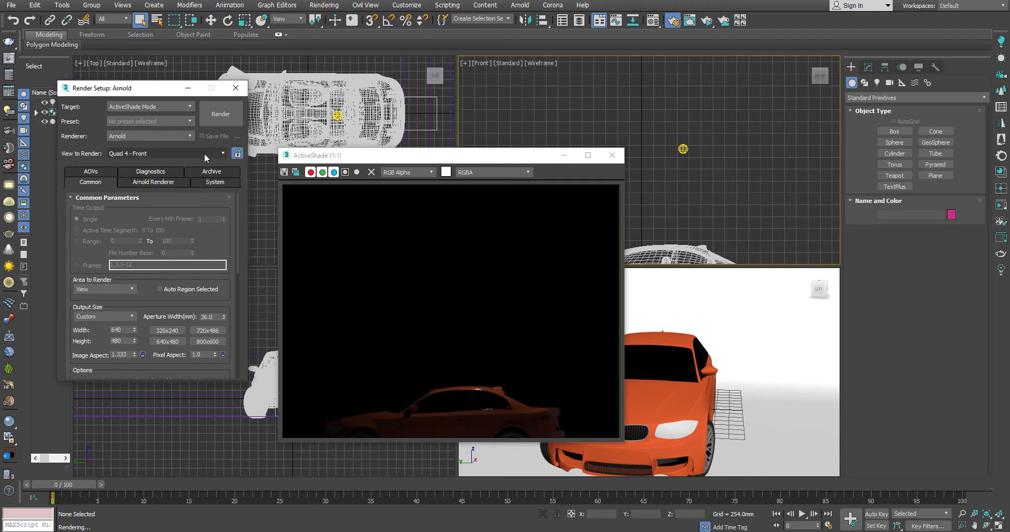
drag(409, 156, 355, 126)
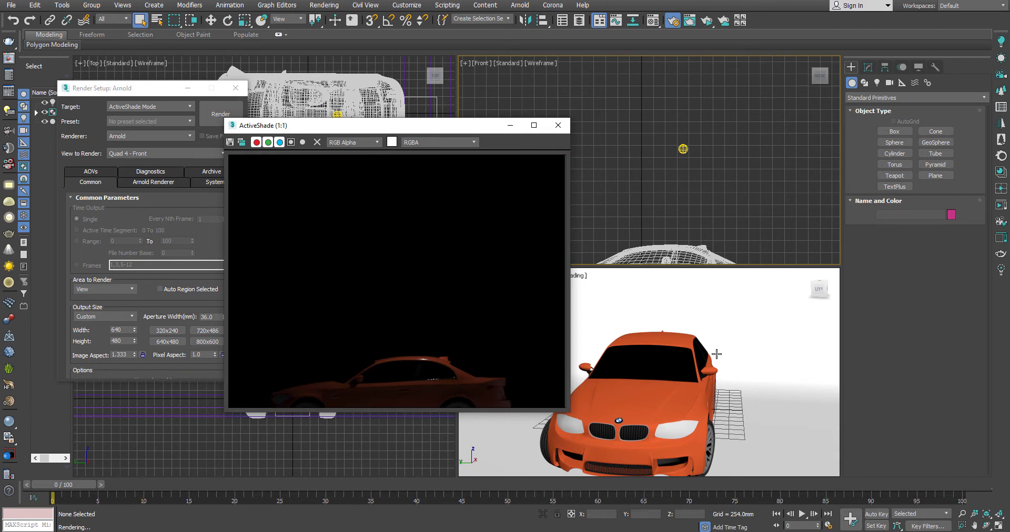
click(687, 325)
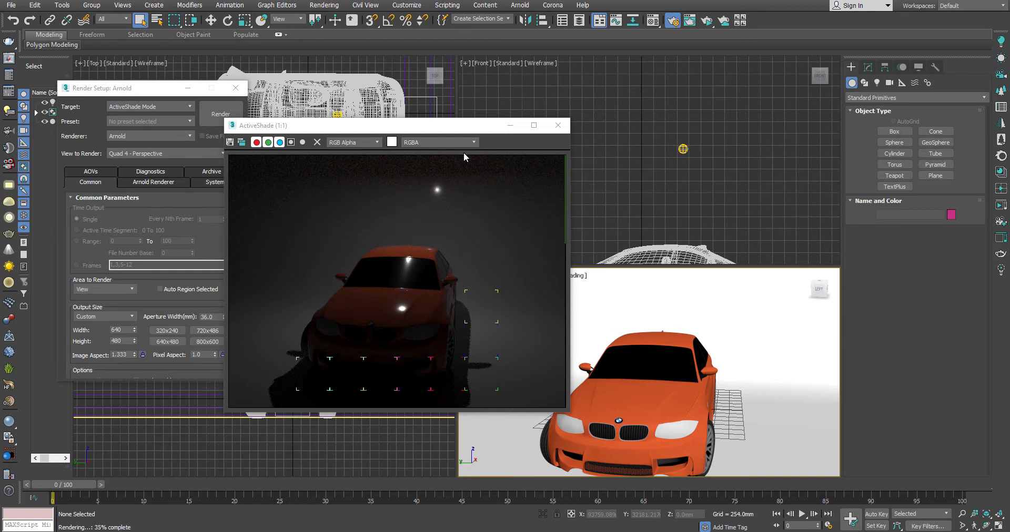
drag(481, 128, 502, 138)
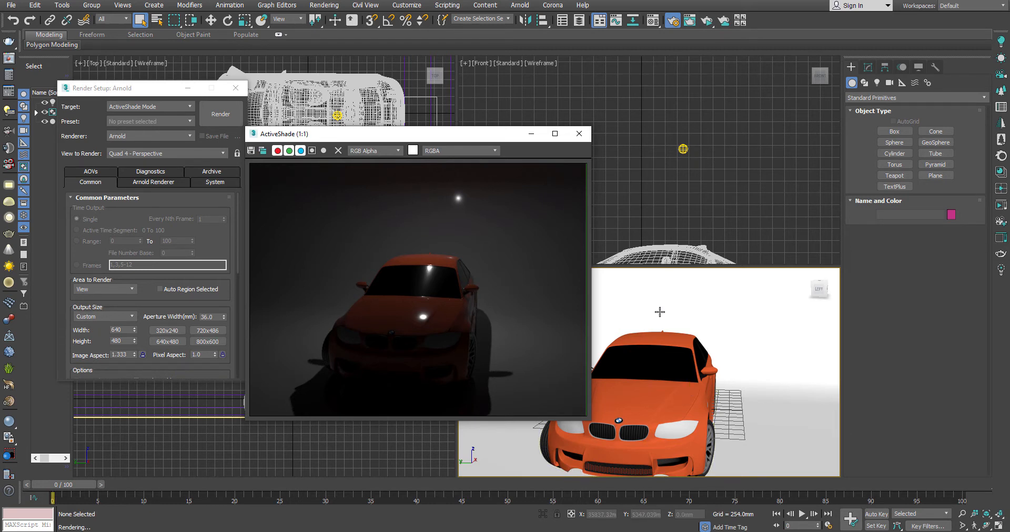
click(665, 174)
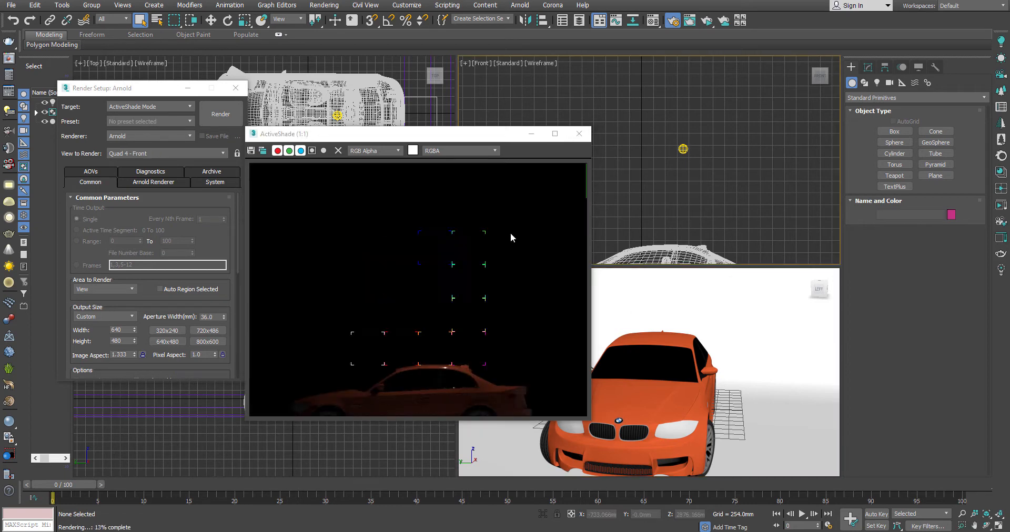
click(729, 339)
Step: Lock the view to render on Quad 4 - Perspective and move the preview window clear of the Front viewport
drag(335, 139, 378, 131)
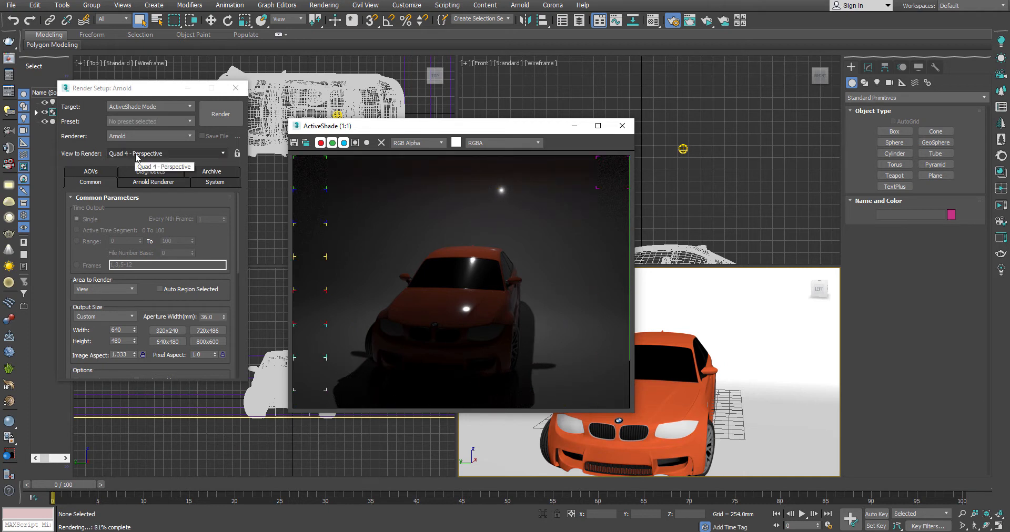
click(237, 155)
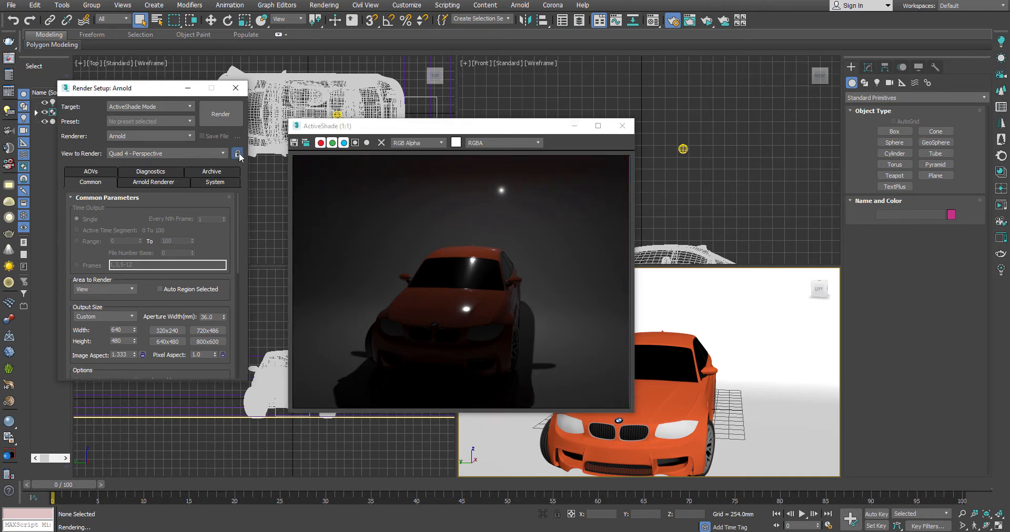
drag(535, 131, 434, 118)
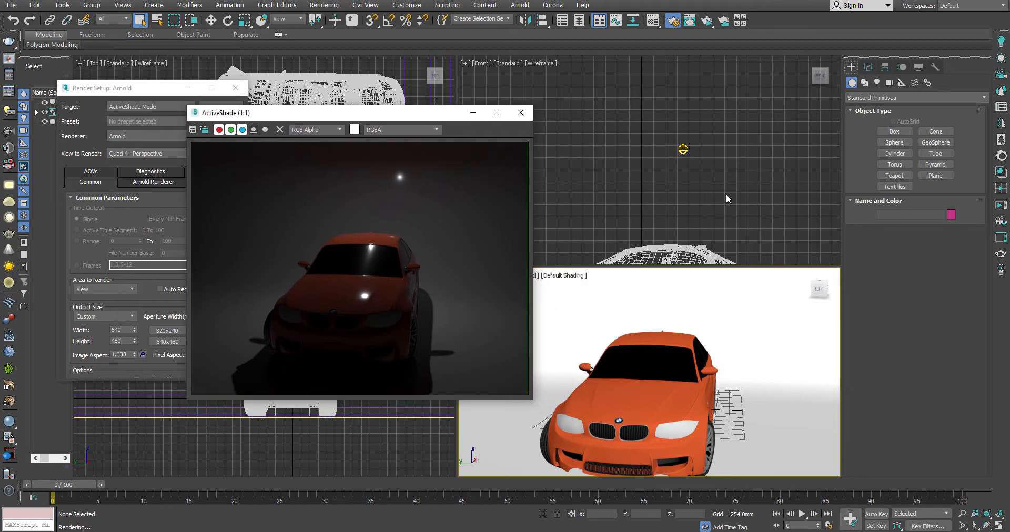
Step: Select the Arnold light above the car in the Front viewport with the Move tool and open its parameters for editing
click(711, 186)
click(682, 149)
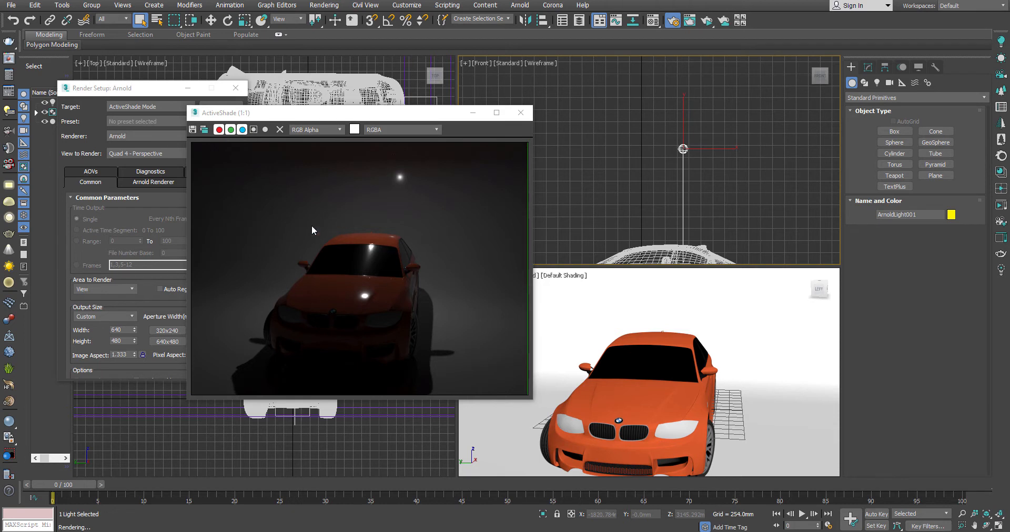
drag(350, 117, 423, 91)
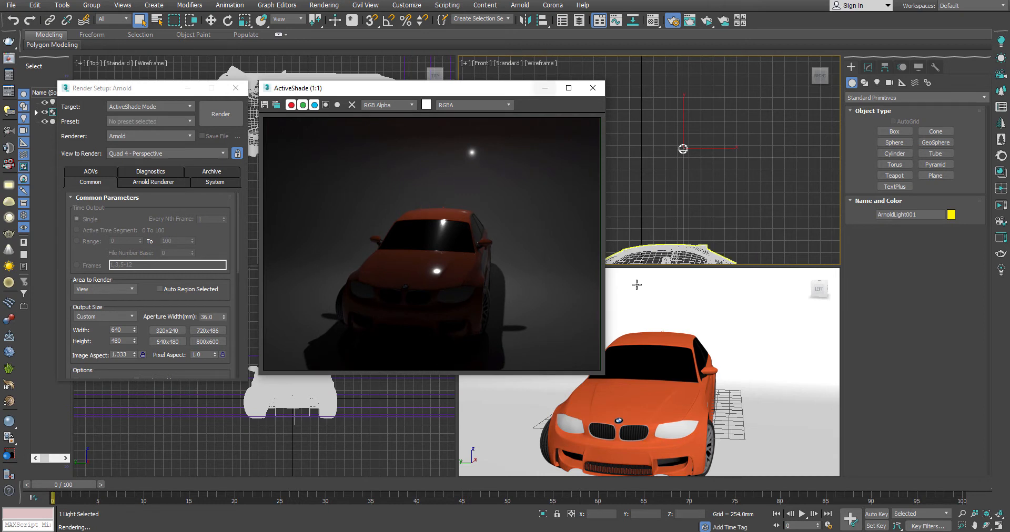
right_click(707, 285)
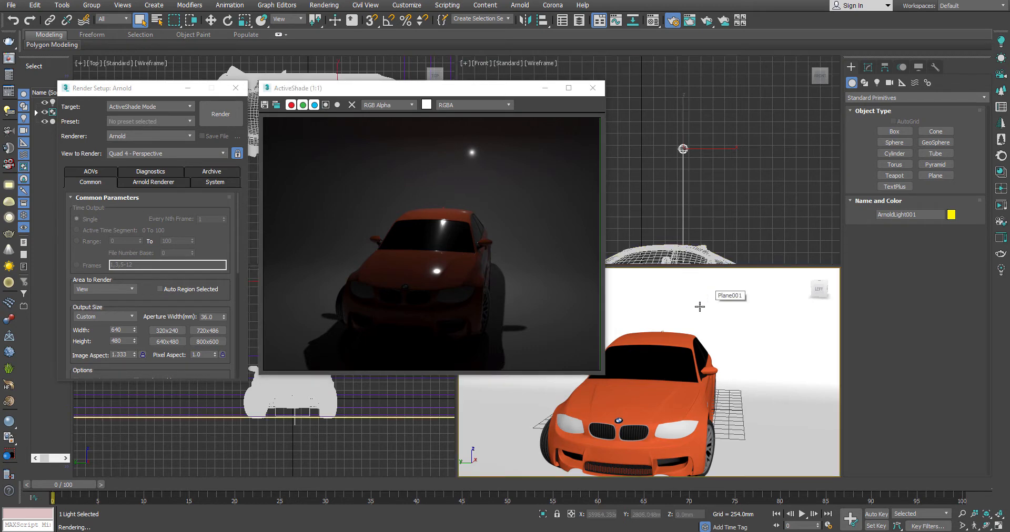
right_click(682, 136)
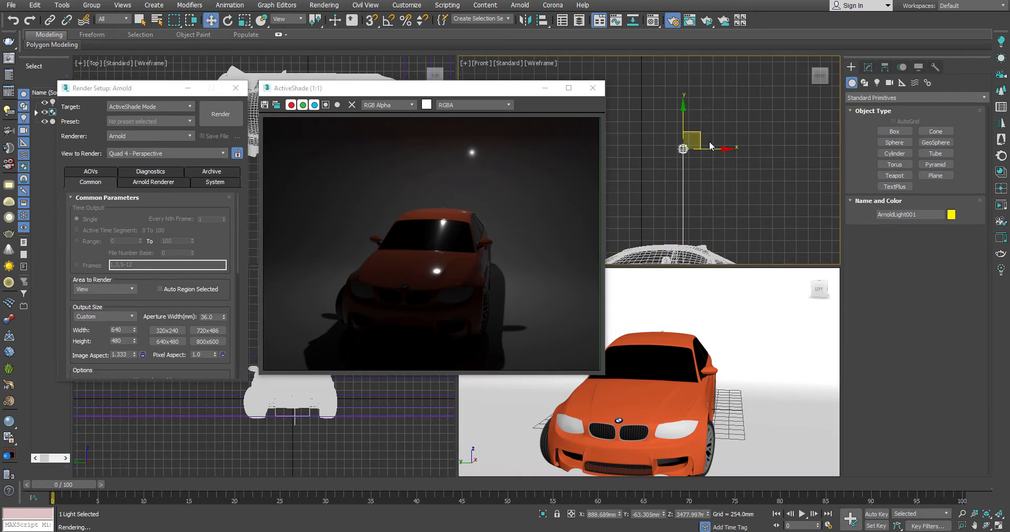
key(w)
click(868, 67)
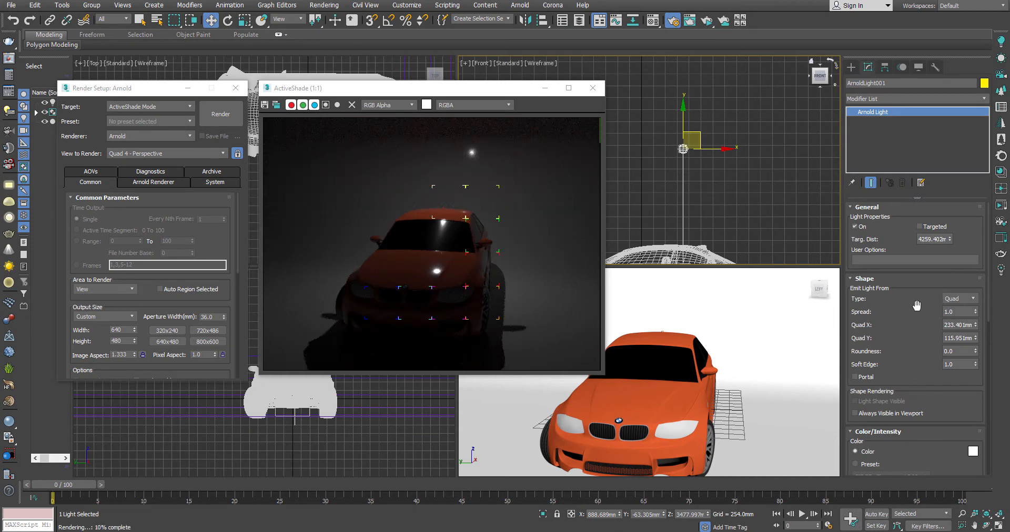
Step: Choose Quad as the shape type the Arnold light emits from
scroll(905, 322, down, 3)
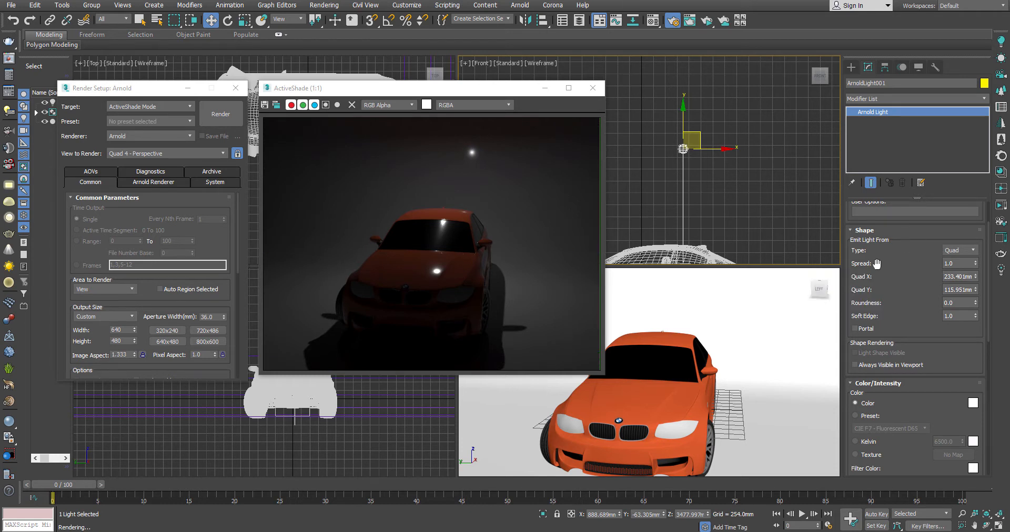
click(961, 251)
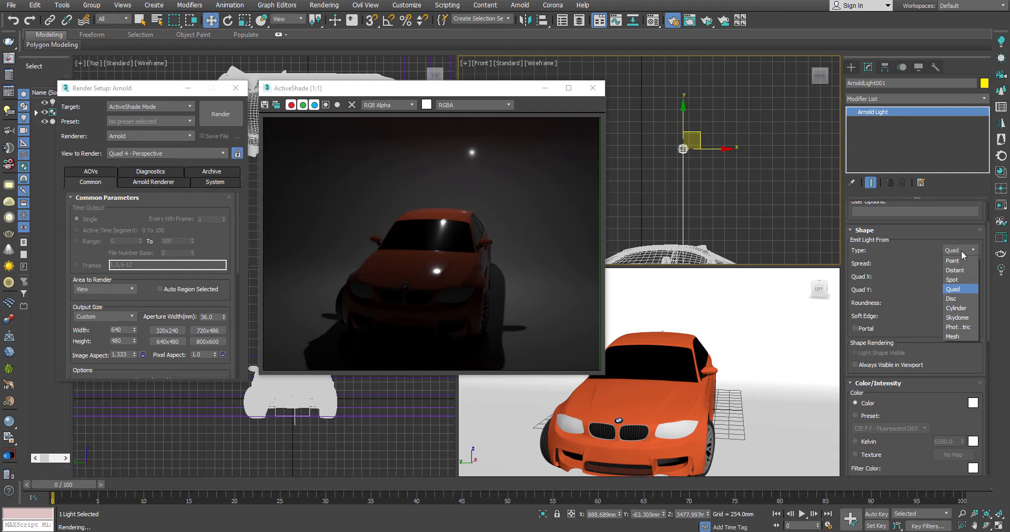
click(954, 290)
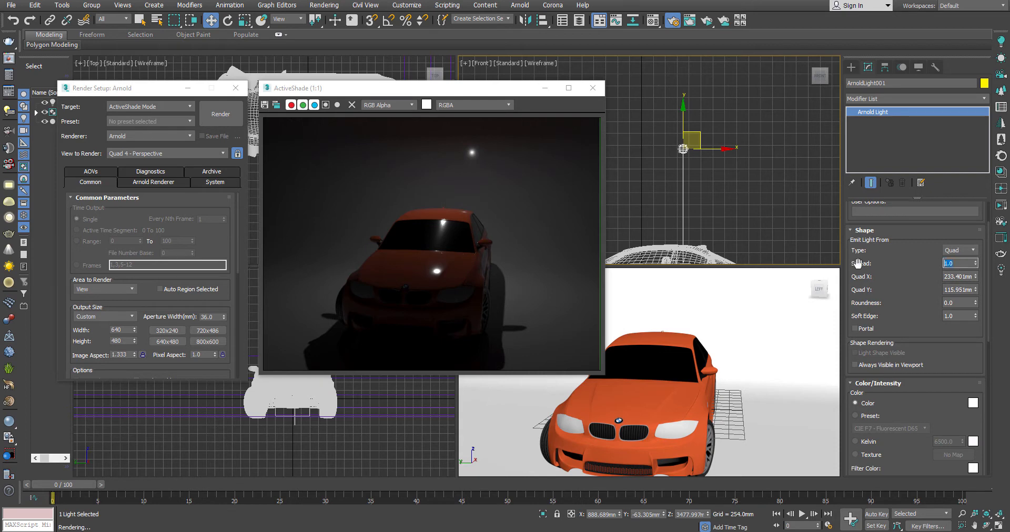
Step: Minimize and restore the ActiveShade preview, then place it clear of the Perspective car and the light parameters
drag(445, 92, 507, 139)
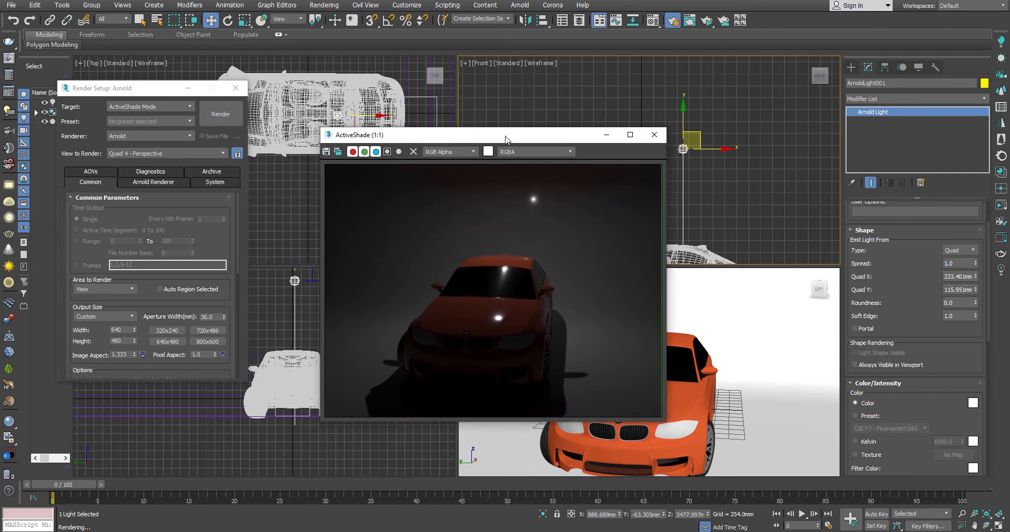
click(606, 135)
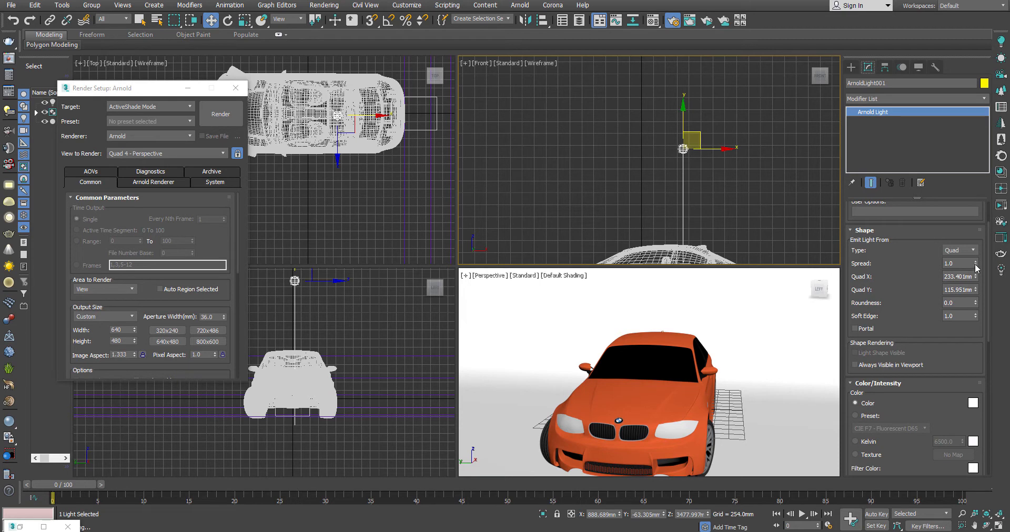
click(24, 526)
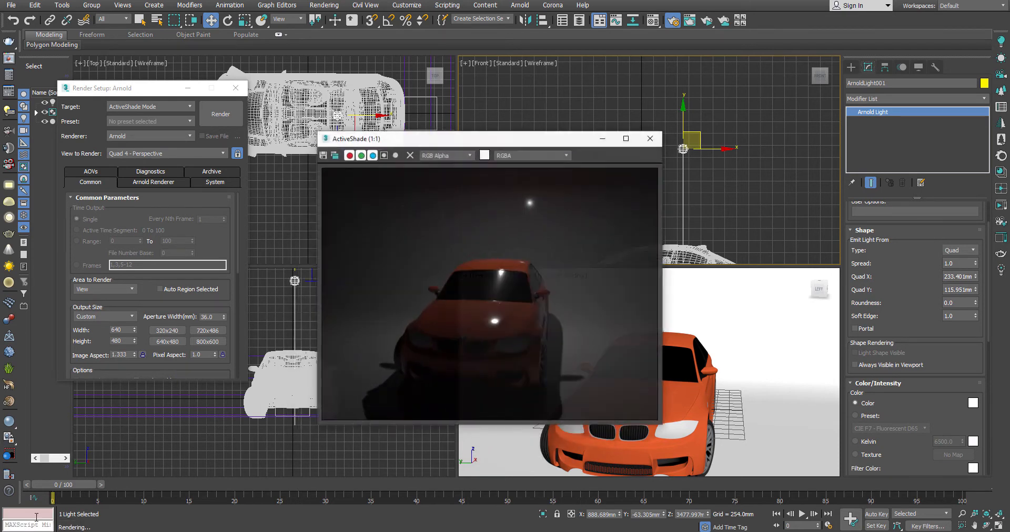
drag(462, 141, 302, 128)
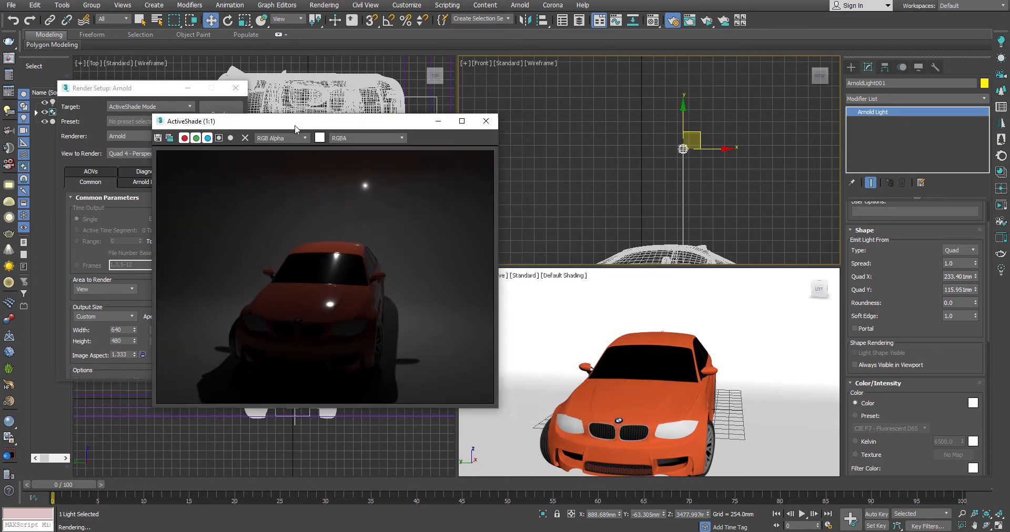
Step: Try a Spread of 0.82 on the quad light and move the preview window lower to compare the result
click(975, 262)
mouse_move(974, 215)
mouse_down()
mouse_move(977, 285)
mouse_move(981, 223)
mouse_up()
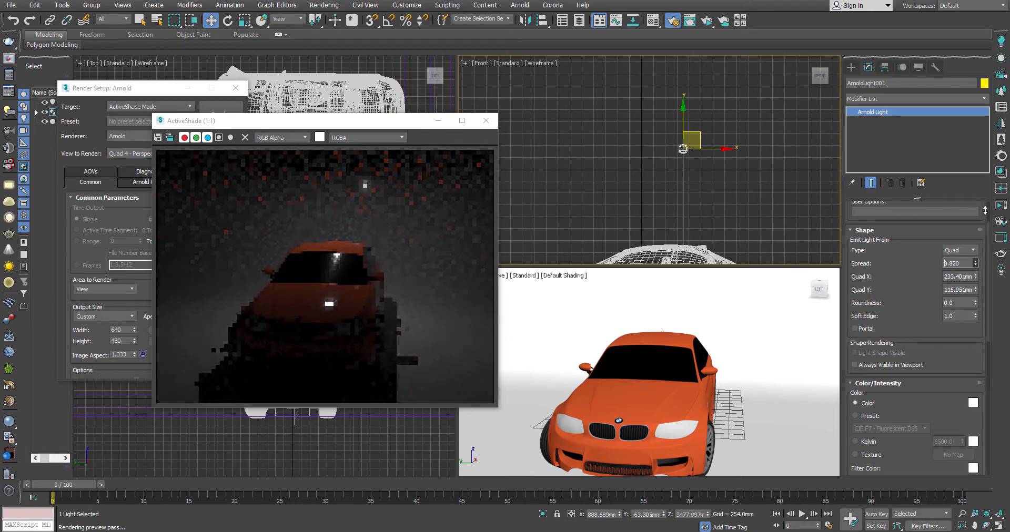
drag(352, 127, 380, 251)
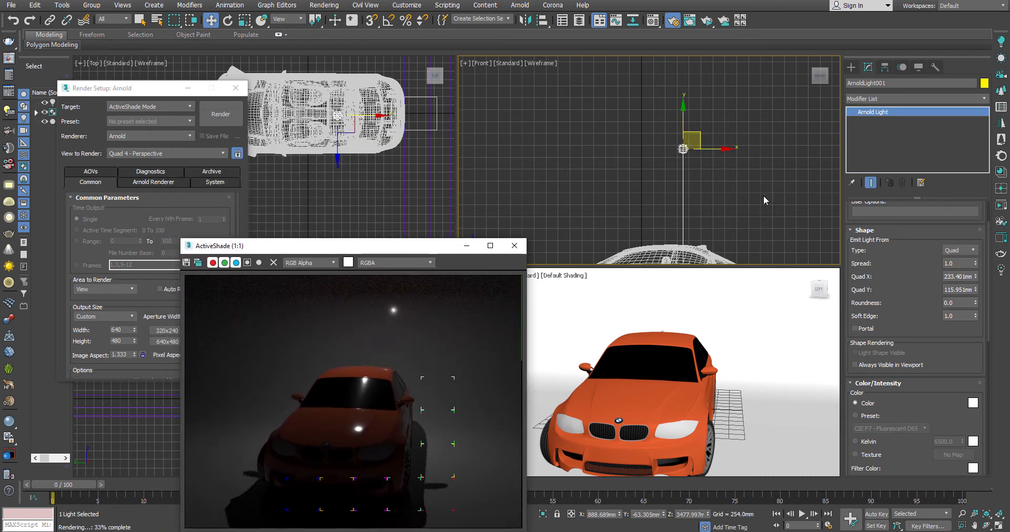
Step: Reduce the quad light's Spread gradually to 0.19 to narrow its beam in the preview
click(978, 266)
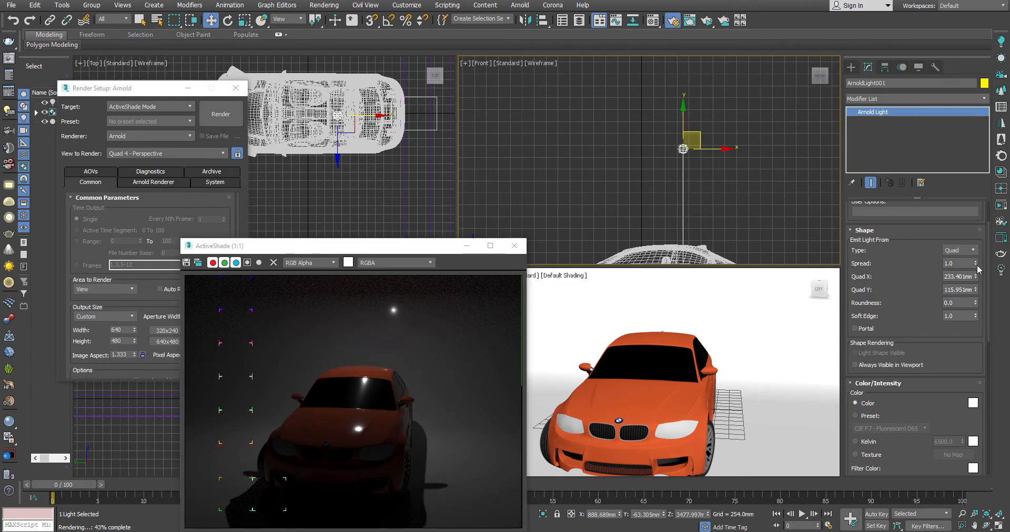
click(975, 266)
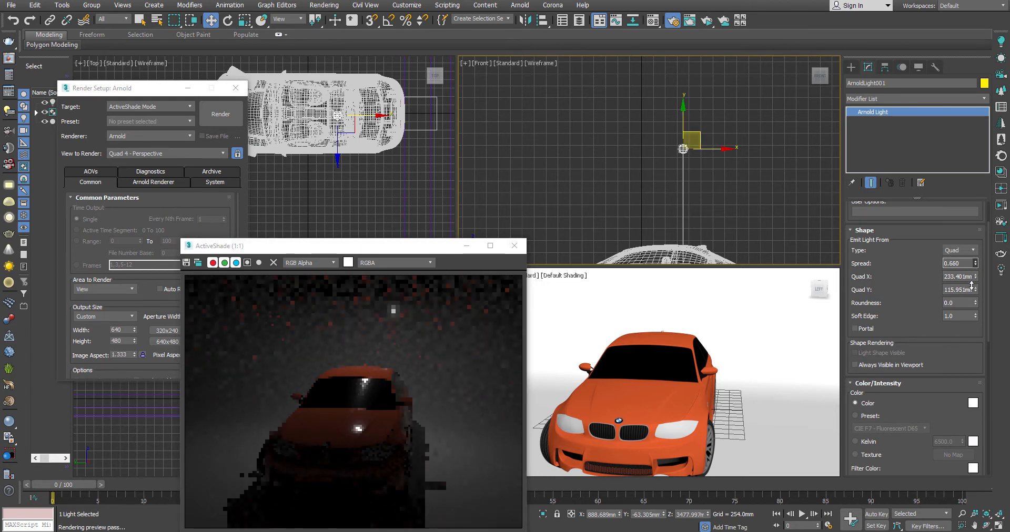
drag(976, 266, 974, 279)
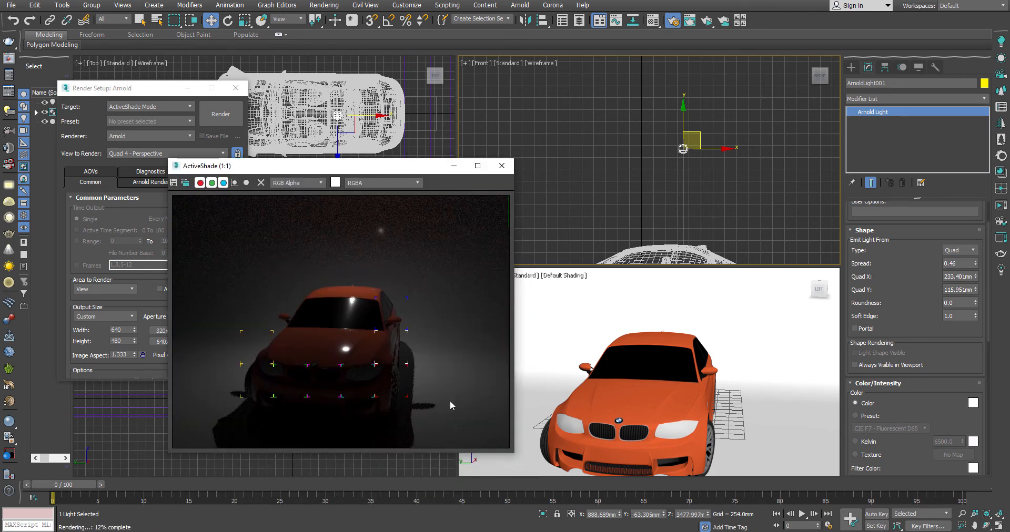
drag(975, 265, 976, 278)
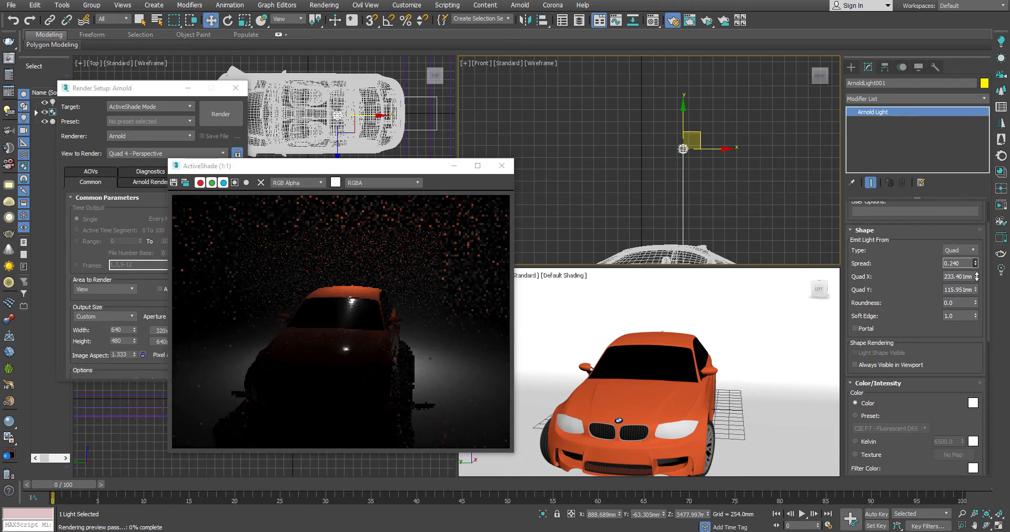
drag(976, 278, 977, 282)
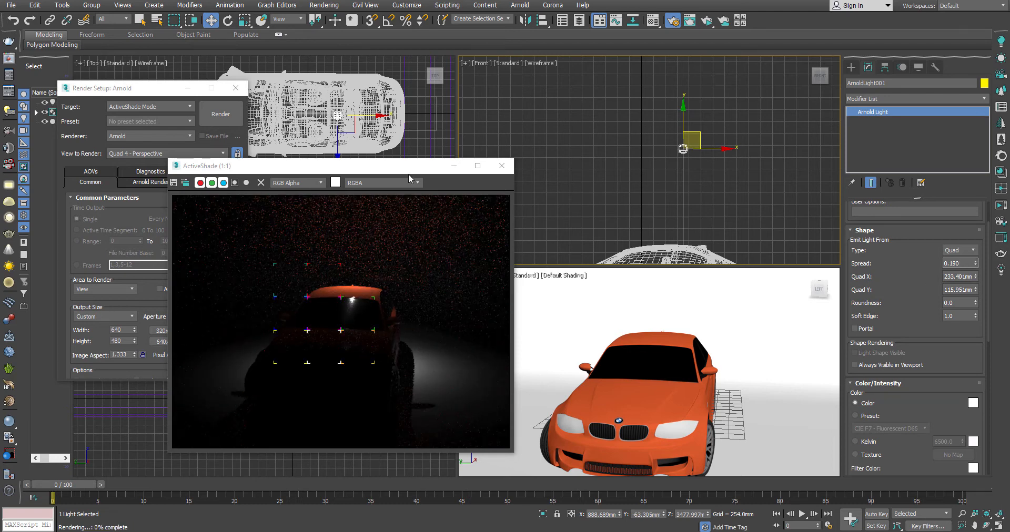
Step: Restore the quad light's Spread to 1.0 and reposition the preview window
drag(445, 166, 504, 156)
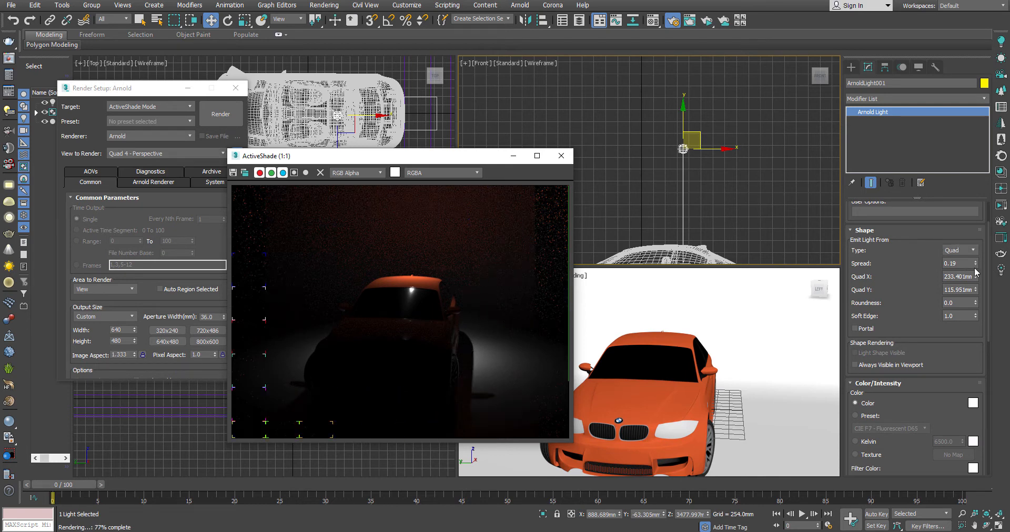
drag(976, 262, 980, 125)
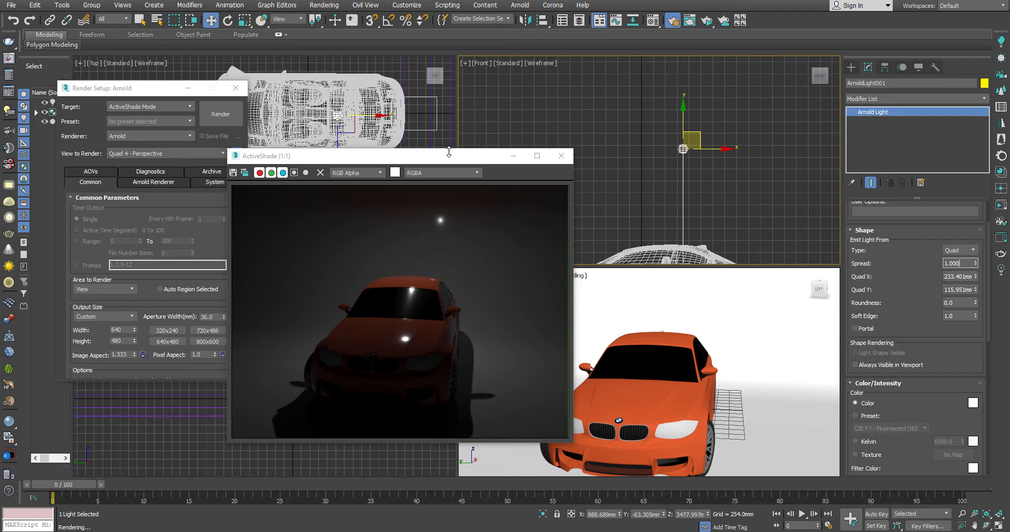
drag(449, 154, 362, 171)
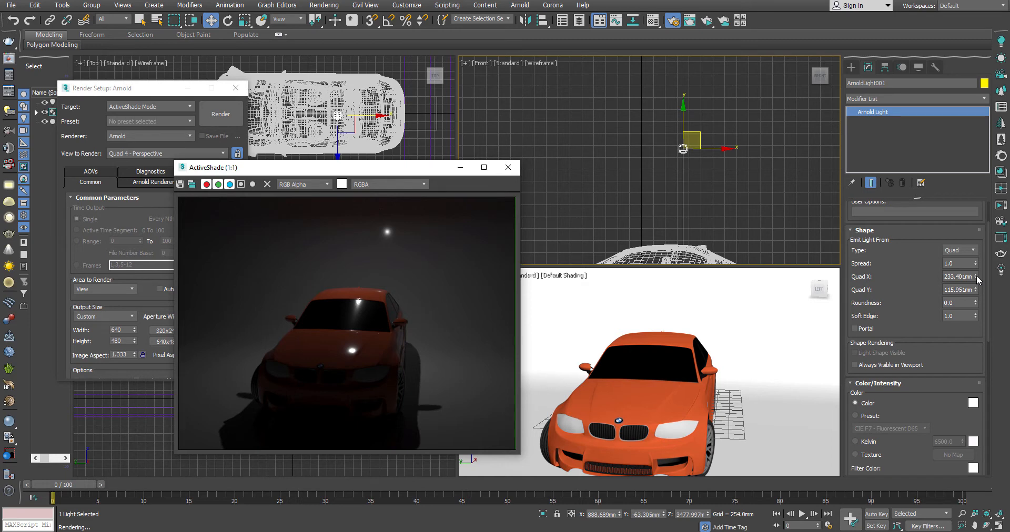
Step: Set Quad X to 214.351 mm and read the description of the Normalize Energy option
mouse_move(976, 275)
mouse_down()
mouse_move(975, 249)
mouse_move(973, 291)
mouse_move(973, 271)
mouse_up()
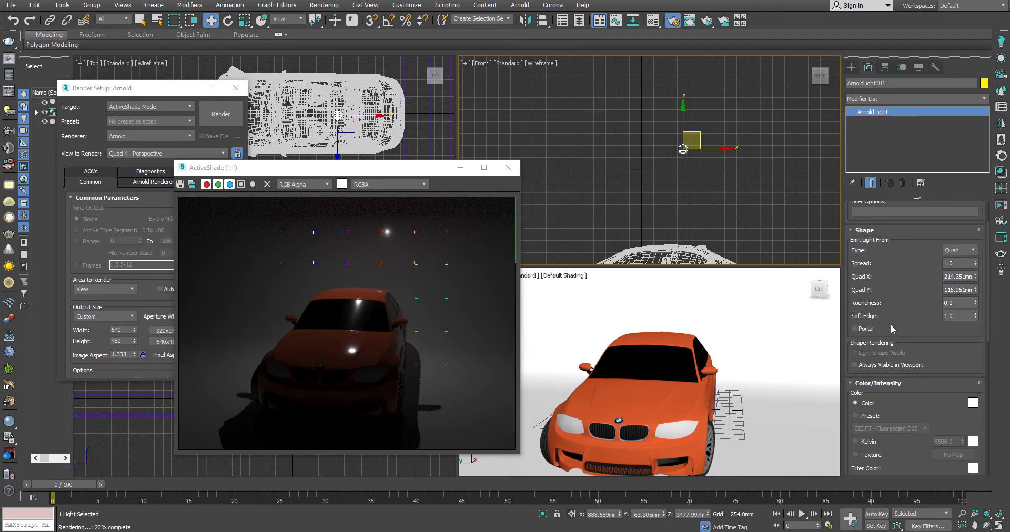
scroll(893, 347, down, 5)
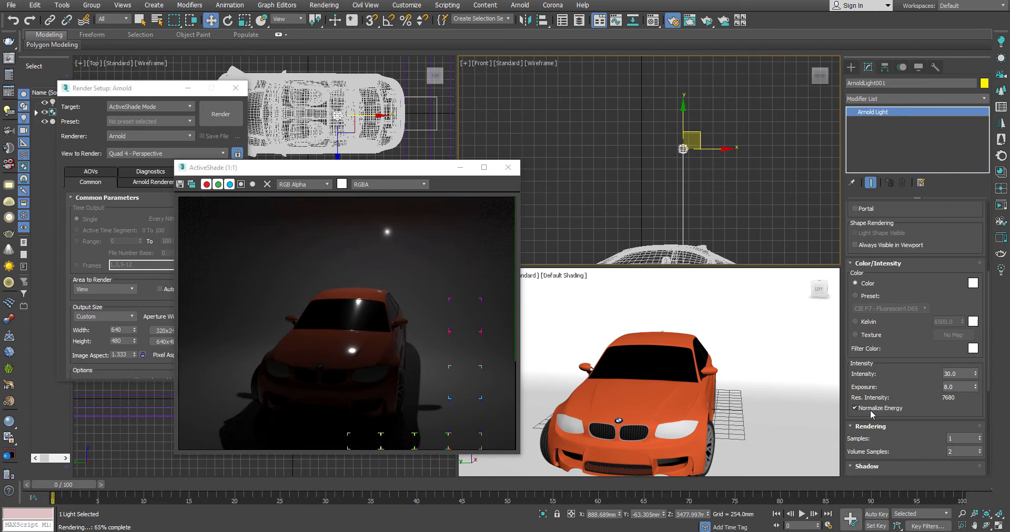
mouse_move(871, 414)
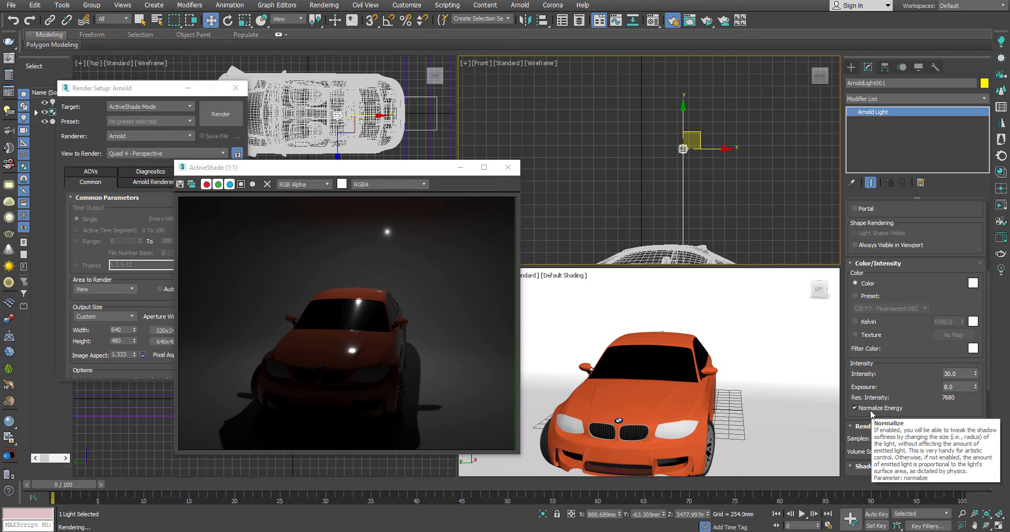
scroll(926, 302, up, 5)
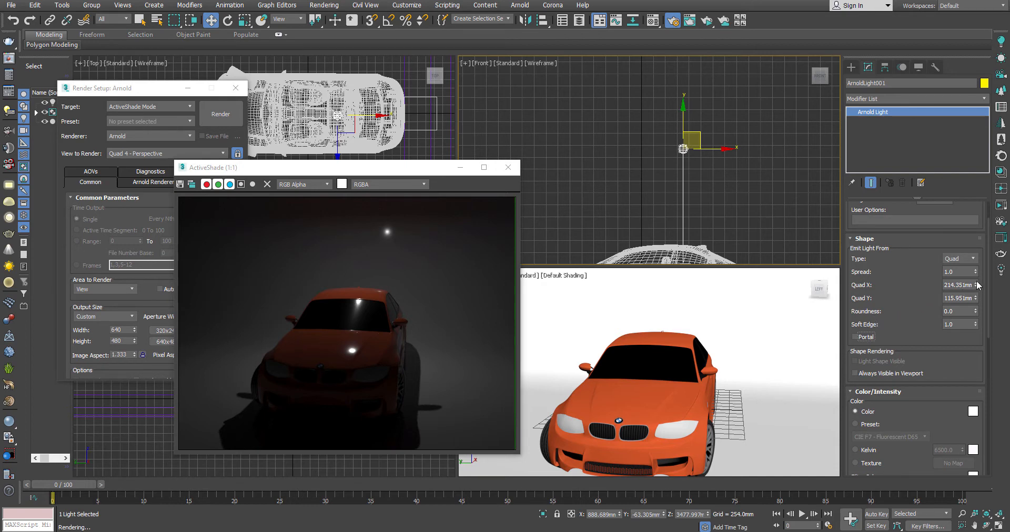
Step: Enlarge the quad light to 6982.943 by 652.983 mm, then reshape it to Quad X 2667.406 mm and Quad Y 2383.384 mm
drag(976, 284, 887, 204)
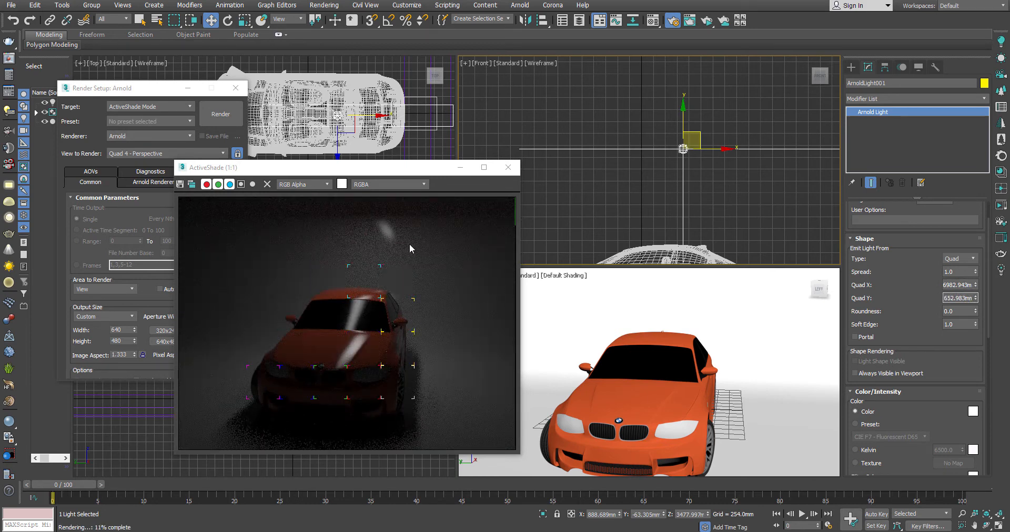
drag(372, 170, 372, 200)
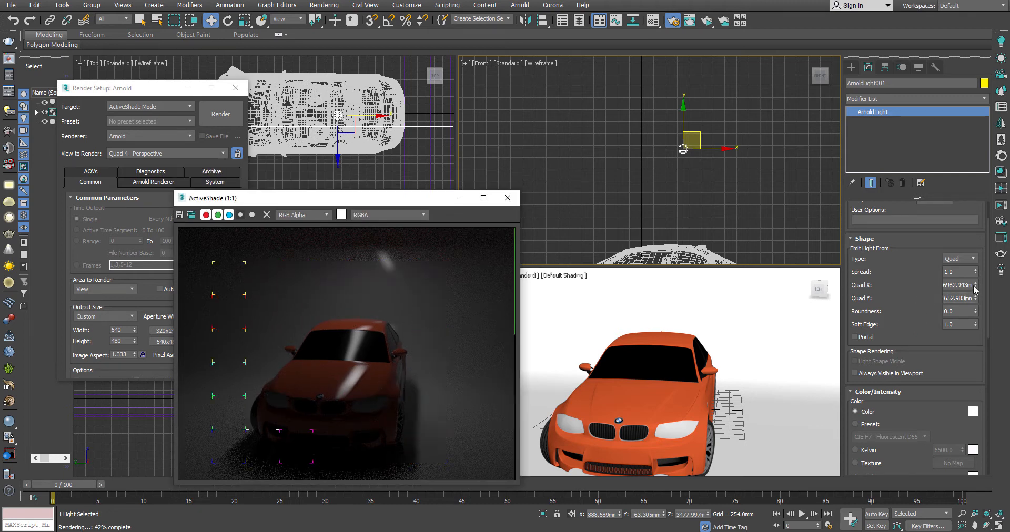
drag(977, 289, 975, 205)
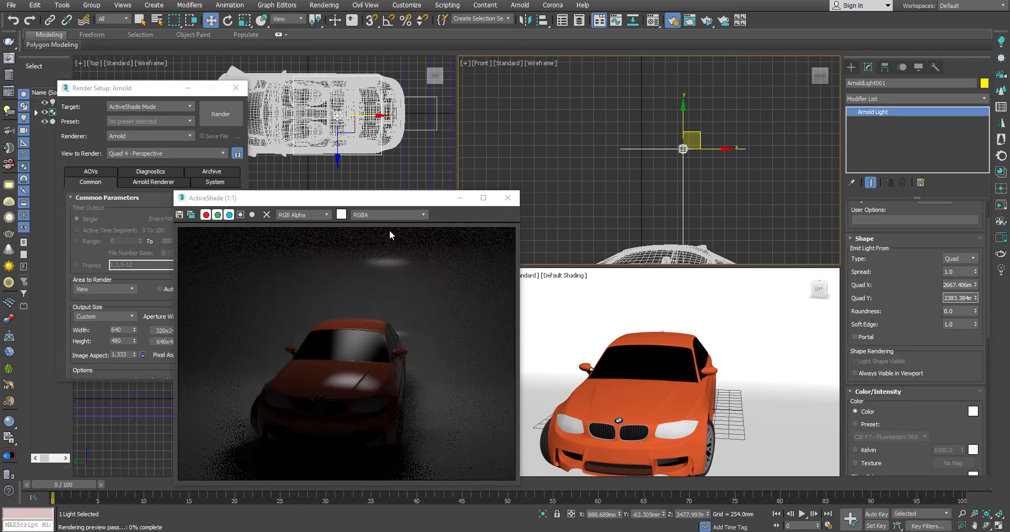
drag(385, 199, 402, 144)
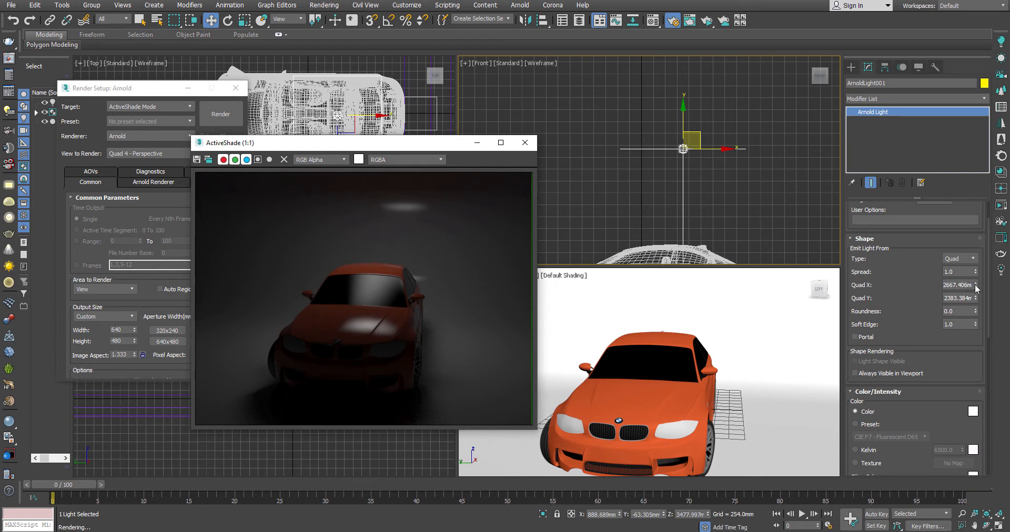
Step: Turn off Normalize Energy in the quad light's intensity settings
drag(914, 418, 911, 324)
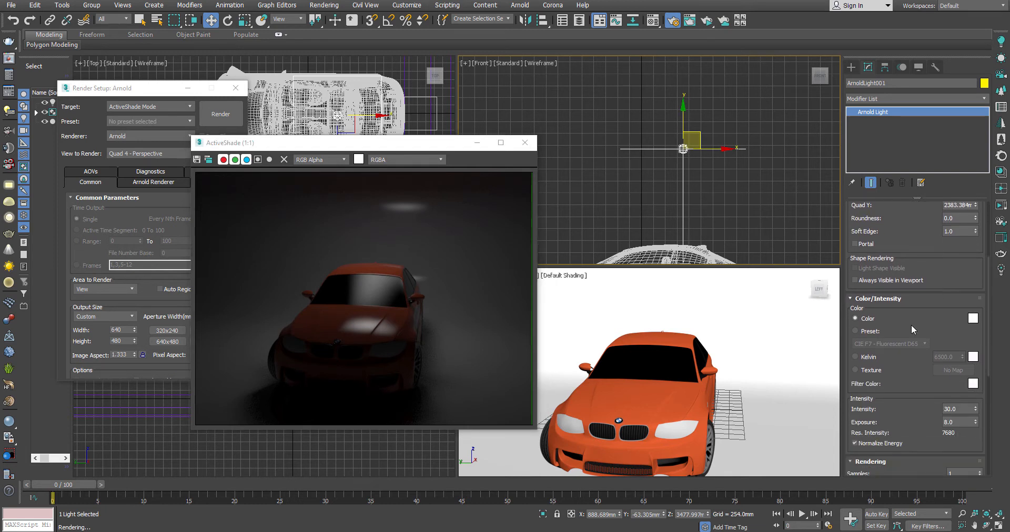
click(868, 443)
click(868, 443)
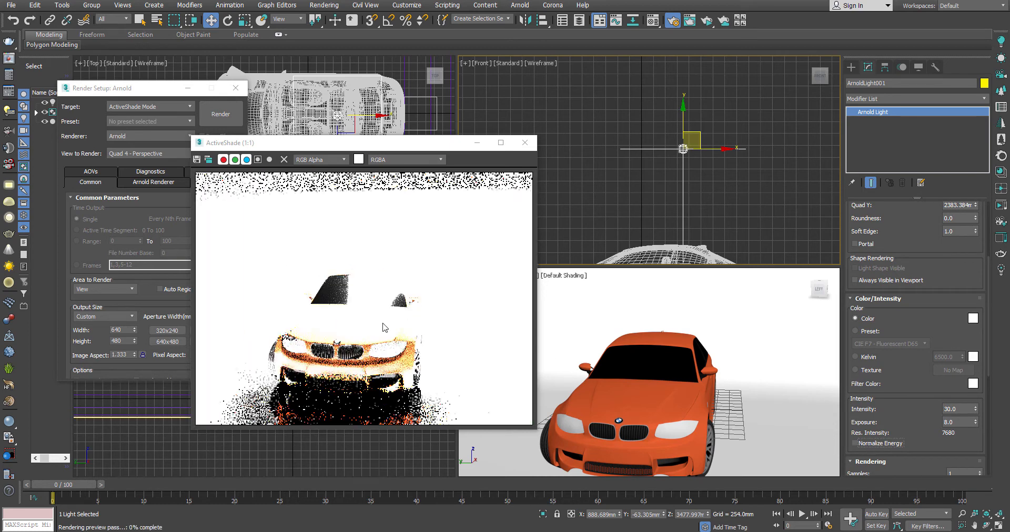
Step: Shrink the quad light to Quad X 216.027 mm and Quad Y 116.942 mm, keeping the preview beside the parameters
drag(950, 249, 944, 334)
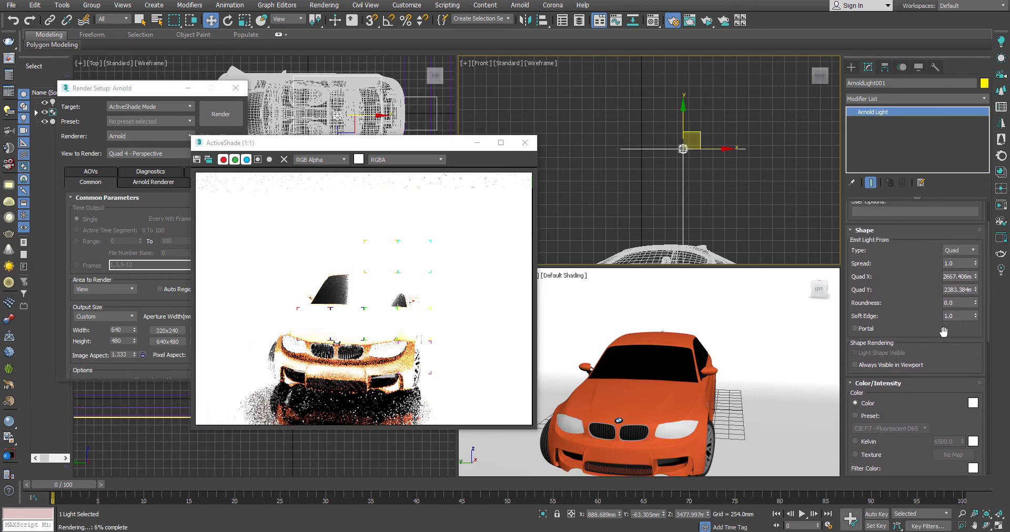
drag(975, 278, 979, 477)
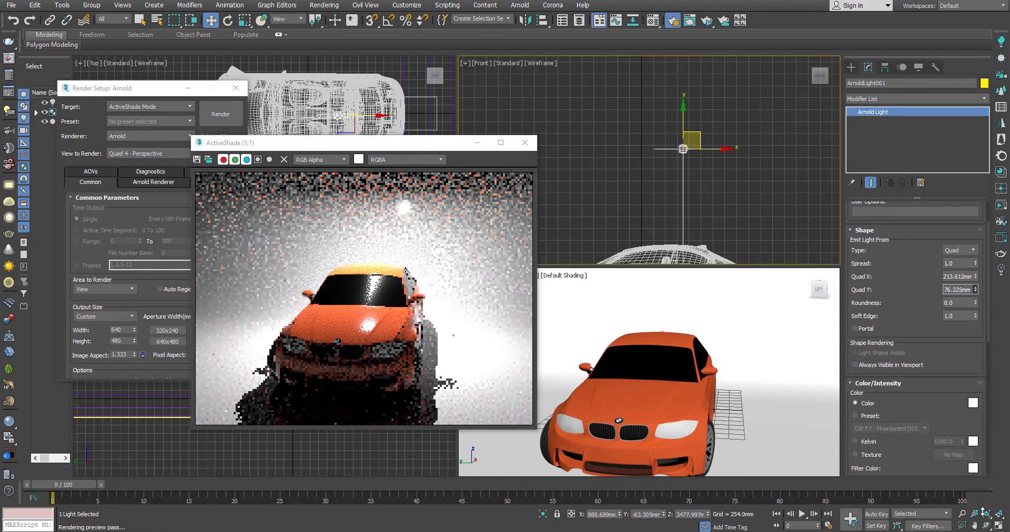
drag(976, 278, 969, 411)
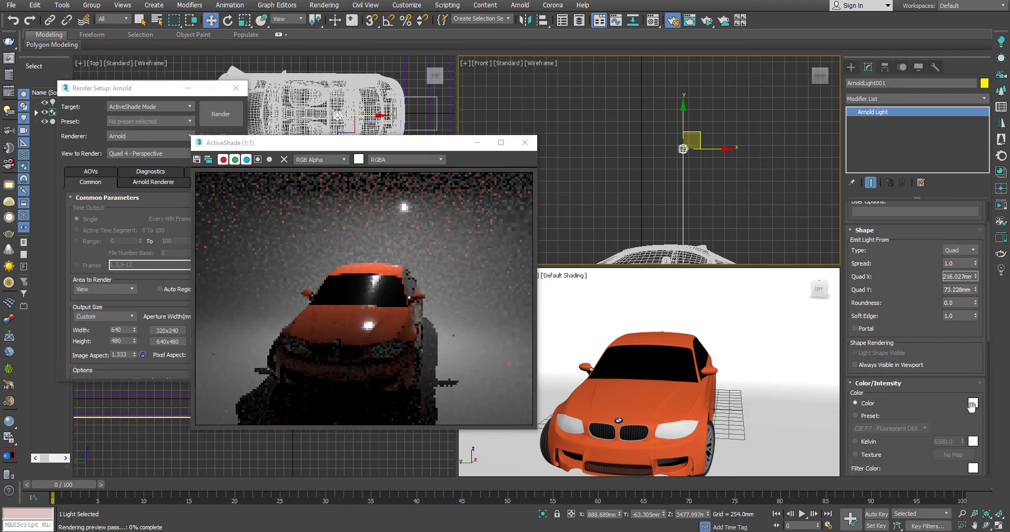
drag(413, 151, 508, 150)
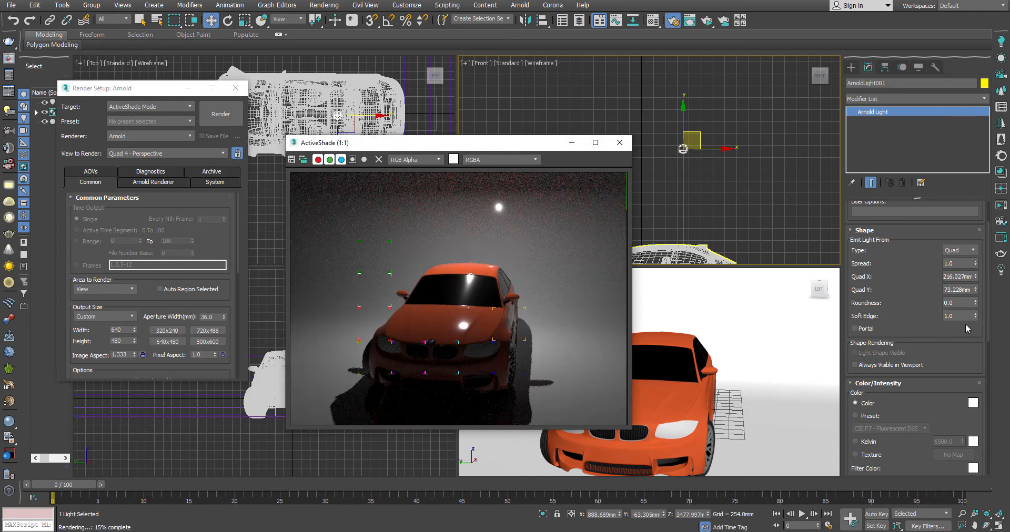
drag(976, 291, 976, 252)
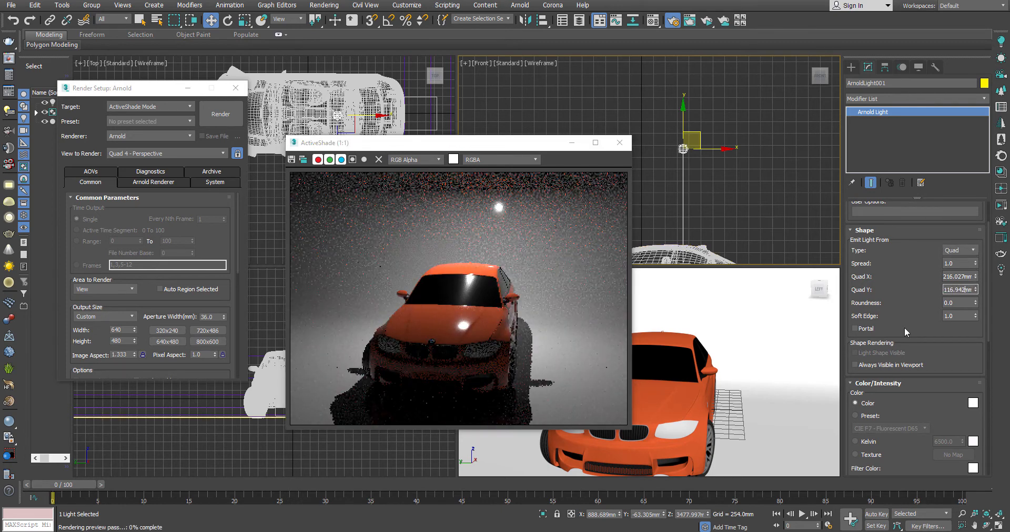
Step: Turn Normalize Energy back on for the quad light and return to its Shape parameters
scroll(864, 399, down, 3)
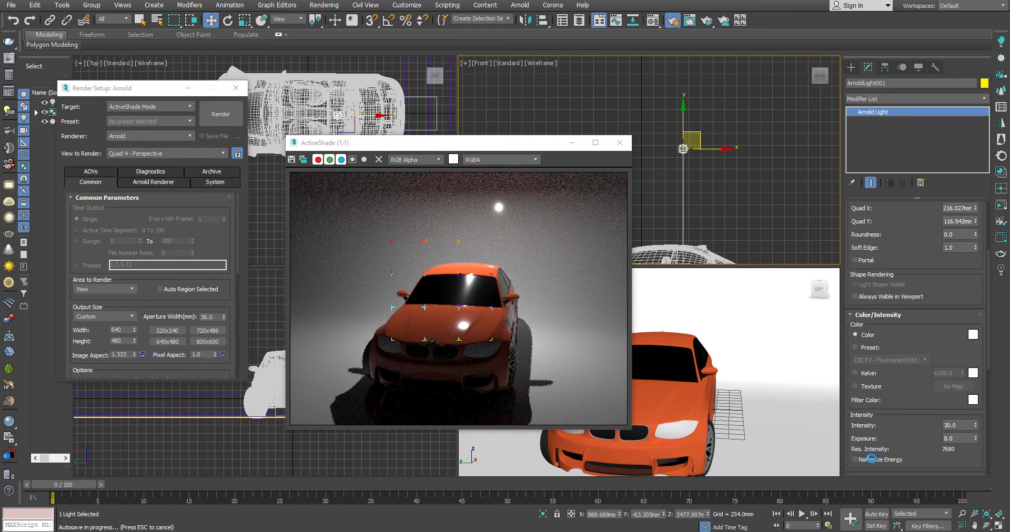
scroll(857, 463, down, 3)
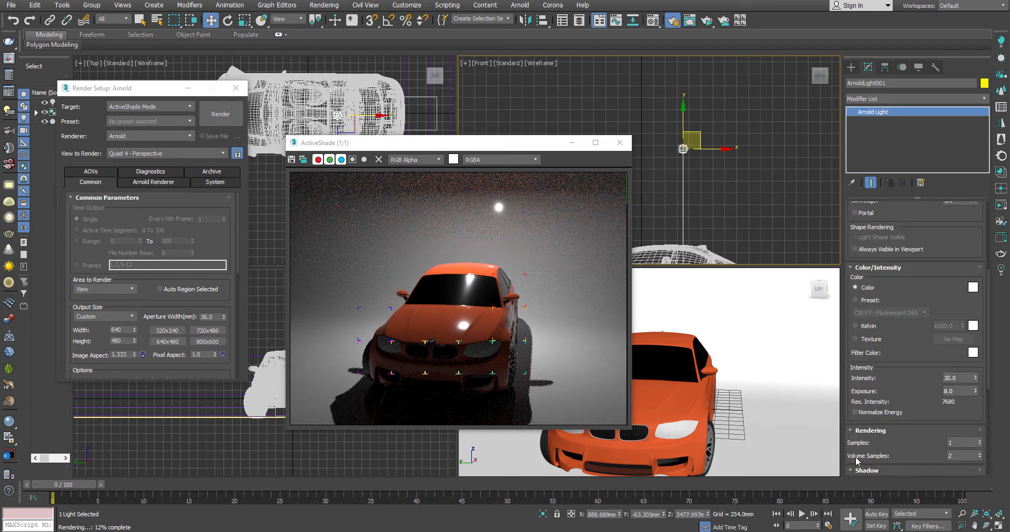
click(855, 412)
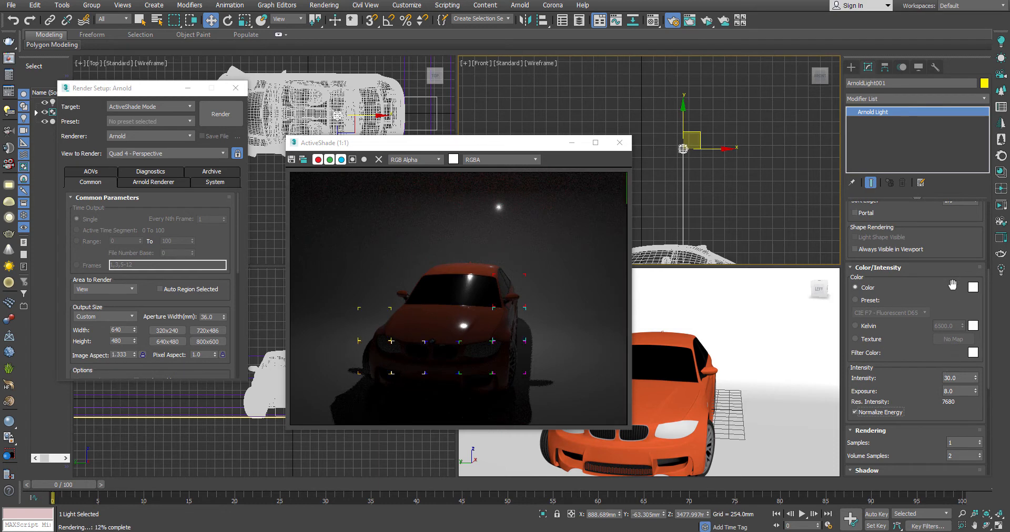
scroll(945, 353, up, 5)
scroll(945, 352, down, 5)
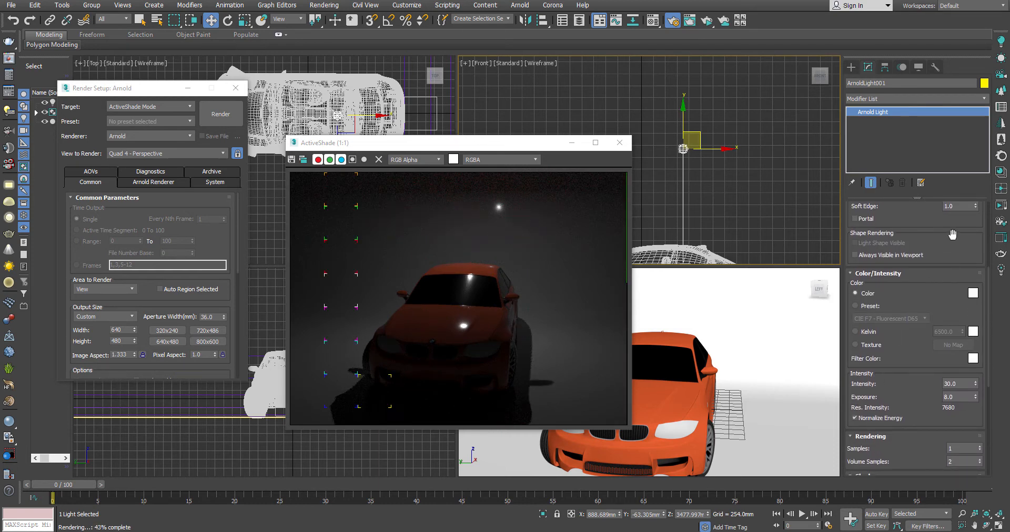
drag(951, 236, 951, 304)
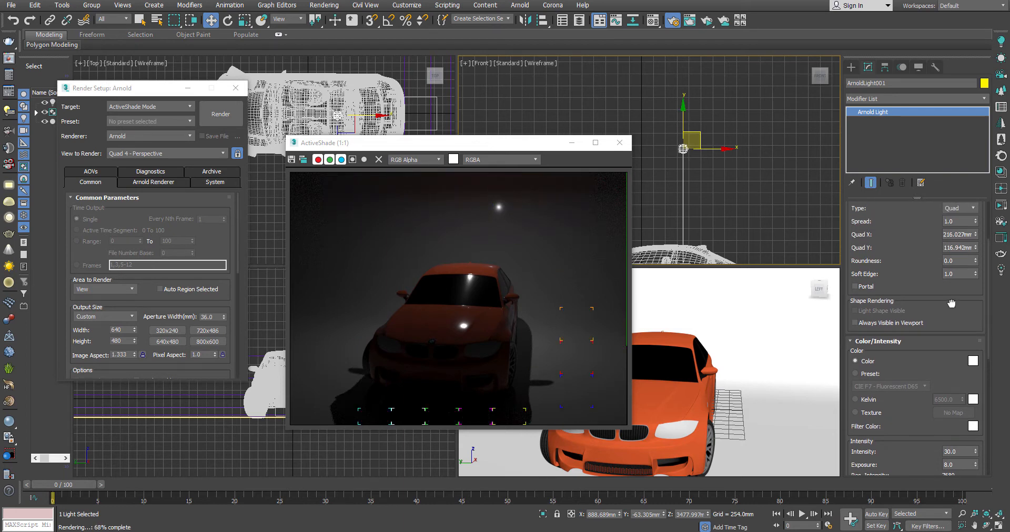
drag(951, 303, 951, 328)
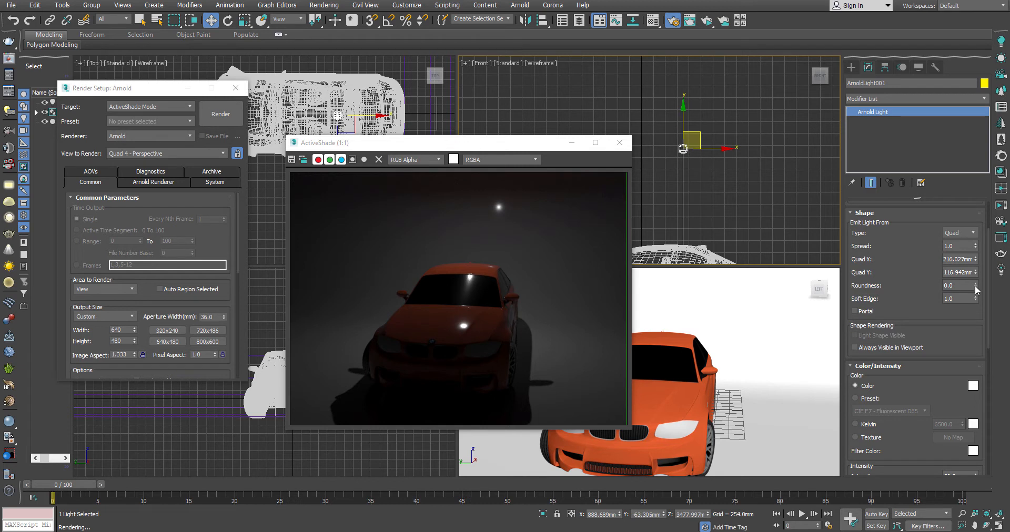
Step: Change the light's shape type from Quad to Point and reposition the ActiveShade preview beside the parameters
mouse_move(975, 286)
mouse_down()
mouse_move(973, 152)
mouse_move(970, 319)
mouse_move(966, 279)
mouse_move(965, 298)
mouse_up()
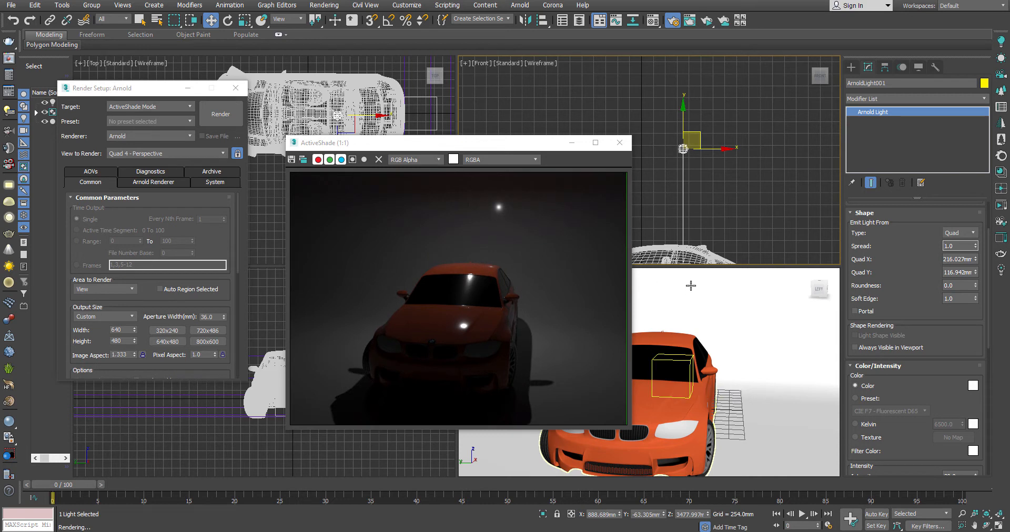
click(966, 233)
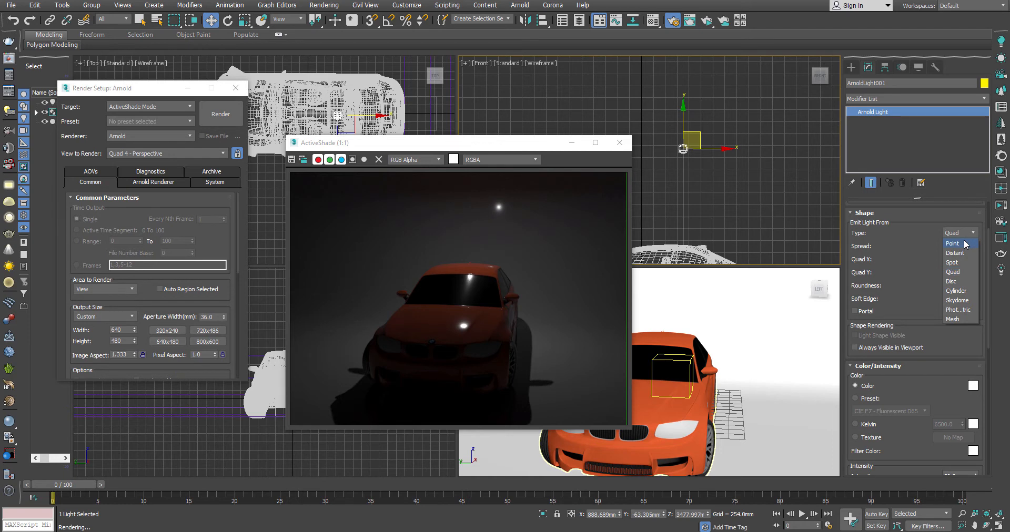
click(965, 244)
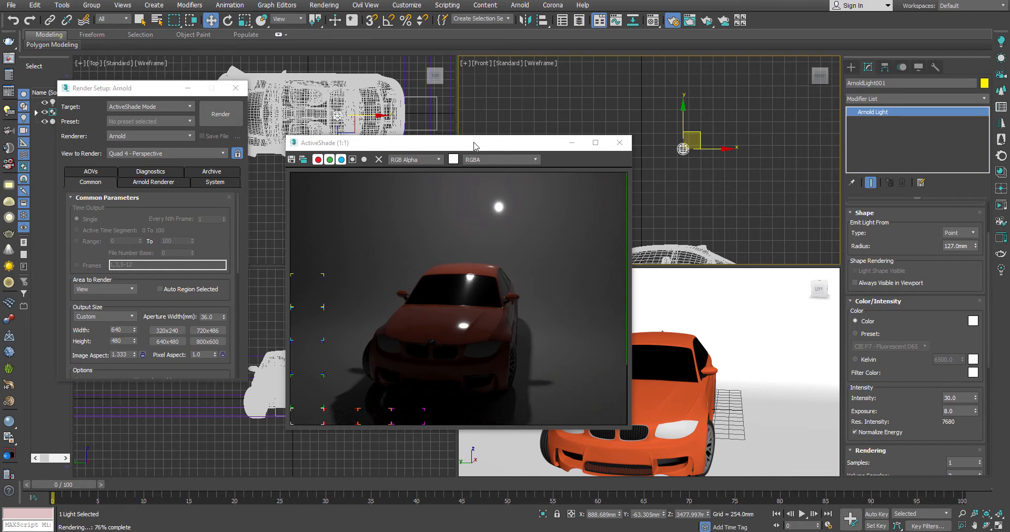
drag(476, 145, 536, 129)
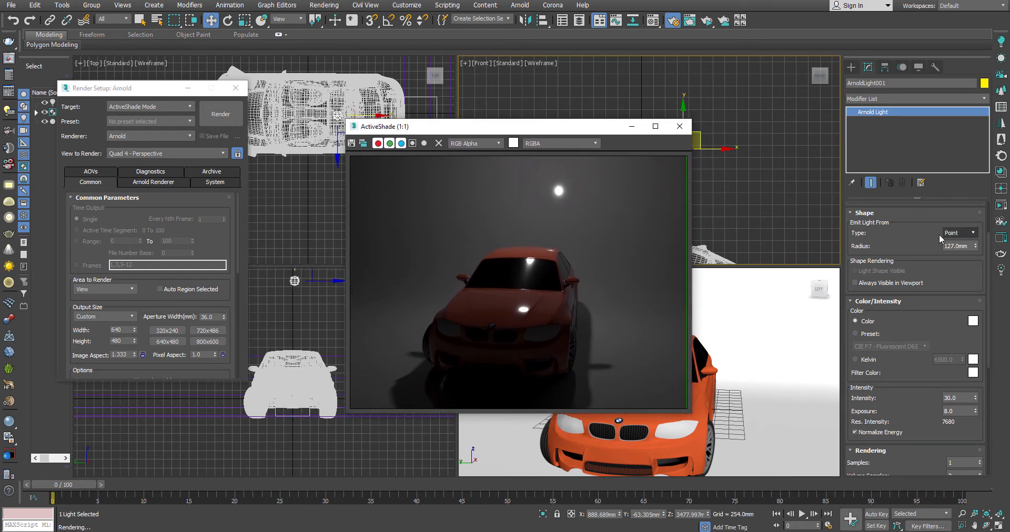
drag(443, 133, 515, 118)
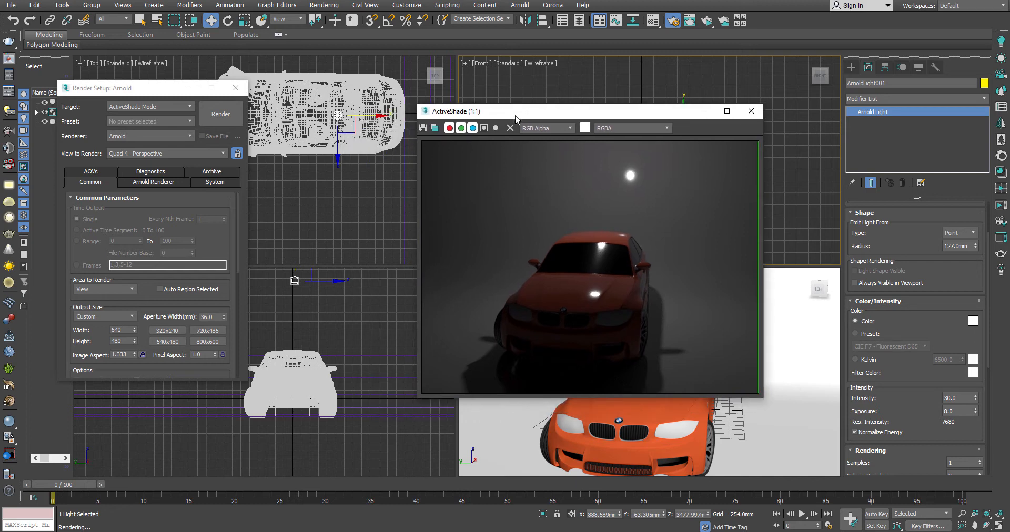
Step: Enlarge the point light's radius to 697.357 mm for comparison, then reduce it to 150.089 mm
scroll(303, 313, up, 5)
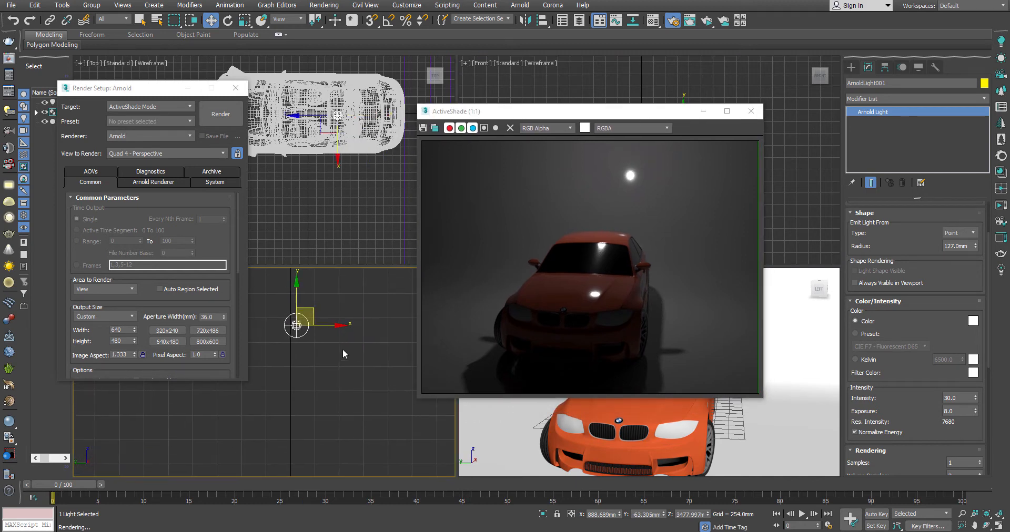
drag(976, 245, 972, 123)
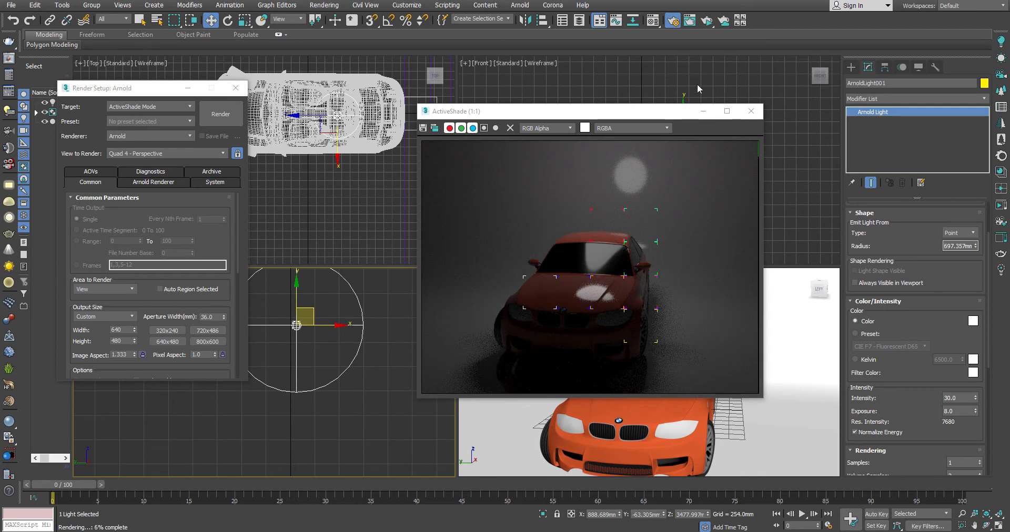
drag(654, 115, 629, 96)
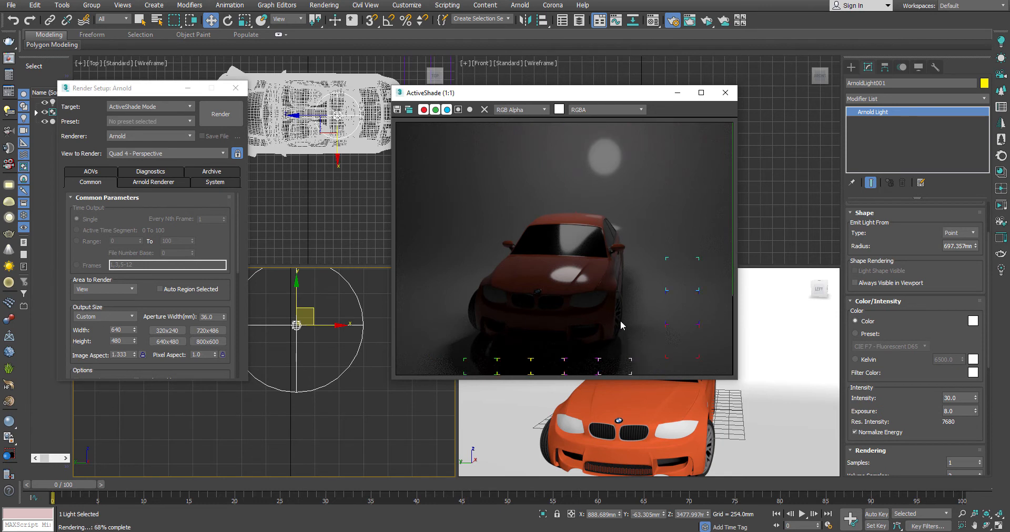
drag(975, 248, 978, 353)
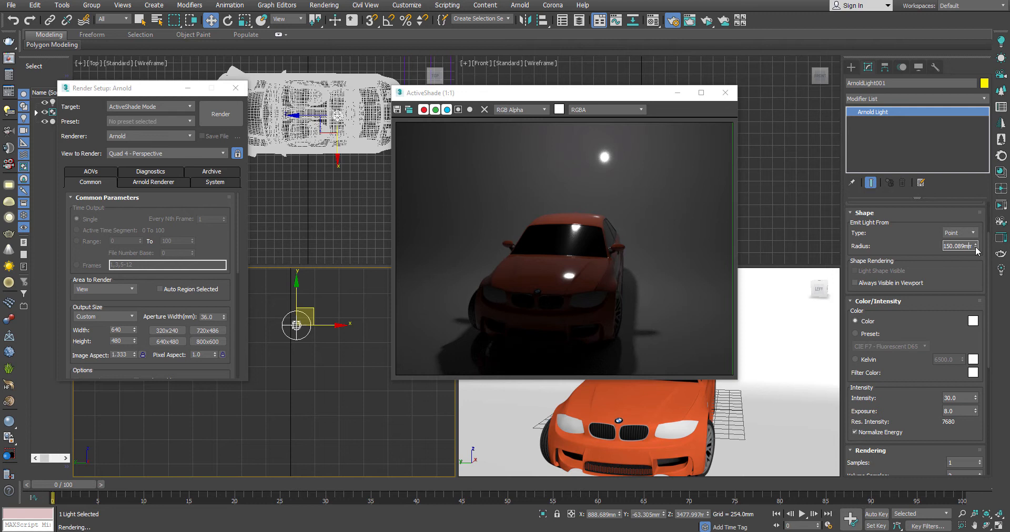
Step: Try the Distant type for the light, then switch it to Spot
click(960, 233)
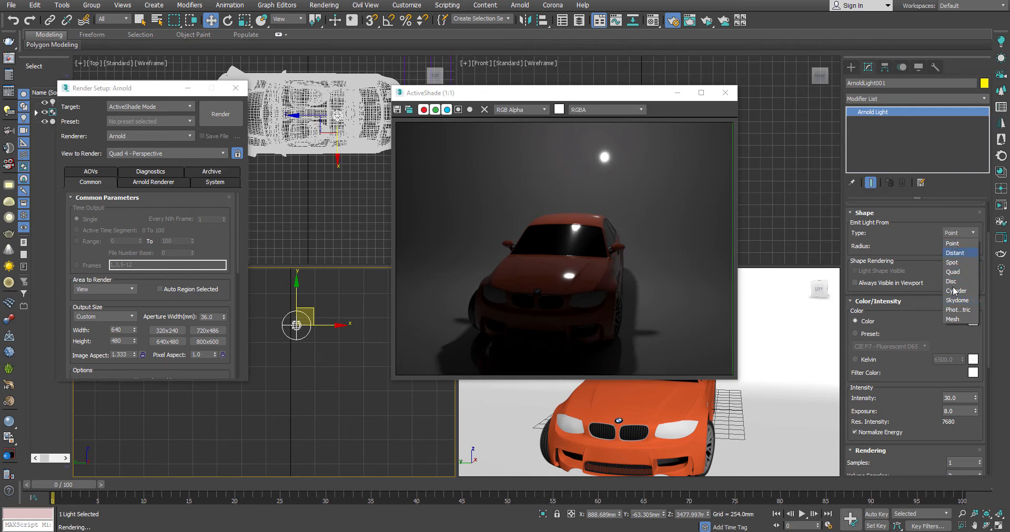
click(955, 253)
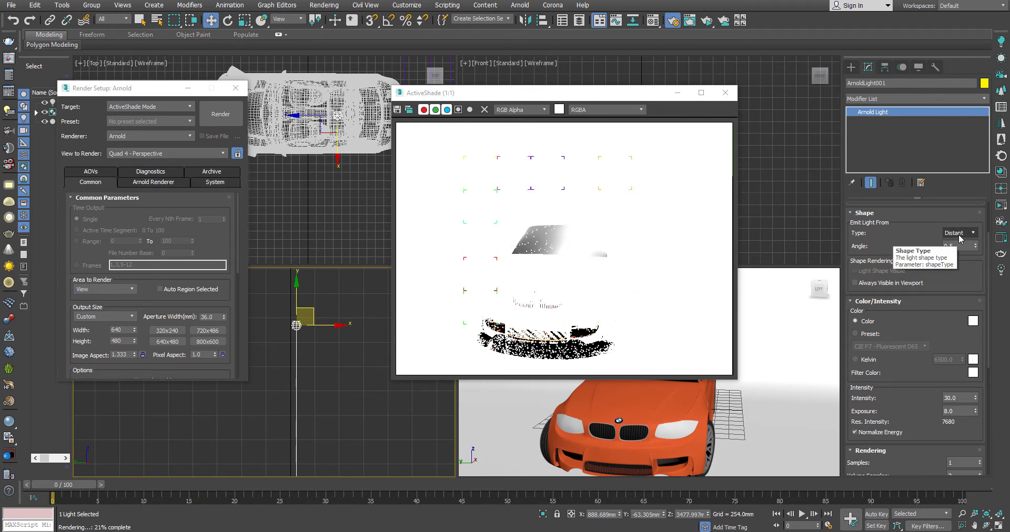
click(959, 233)
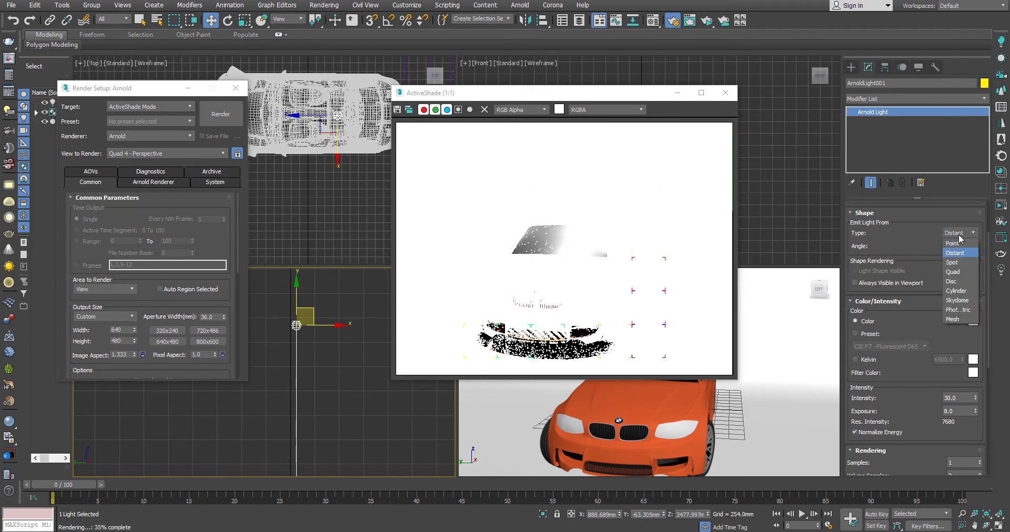
click(965, 264)
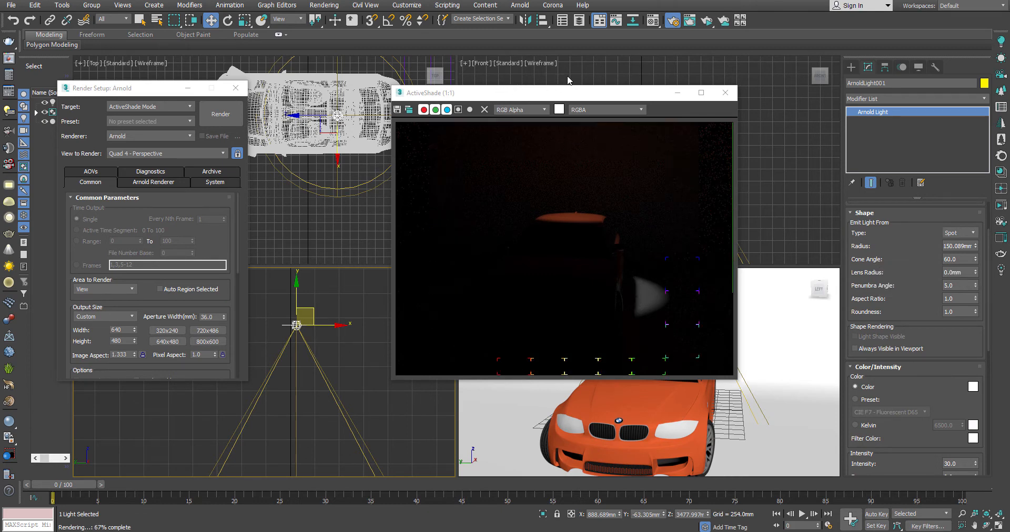
Step: Move the preview off the light's cone and try the spot light's radius at 862.051 mm, then 201.473 mm
drag(568, 93, 619, 69)
scroll(338, 370, down, 3)
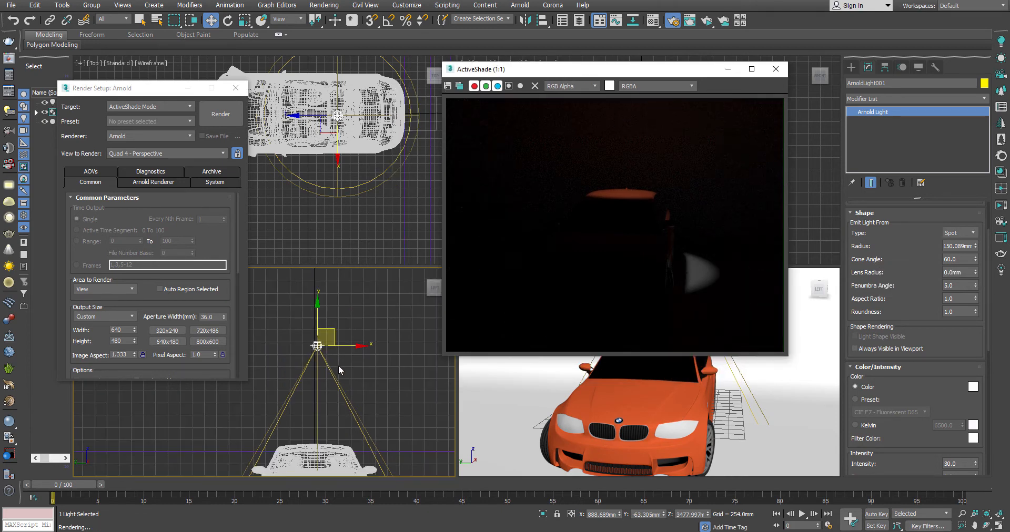
middle_drag(360, 379, 347, 344)
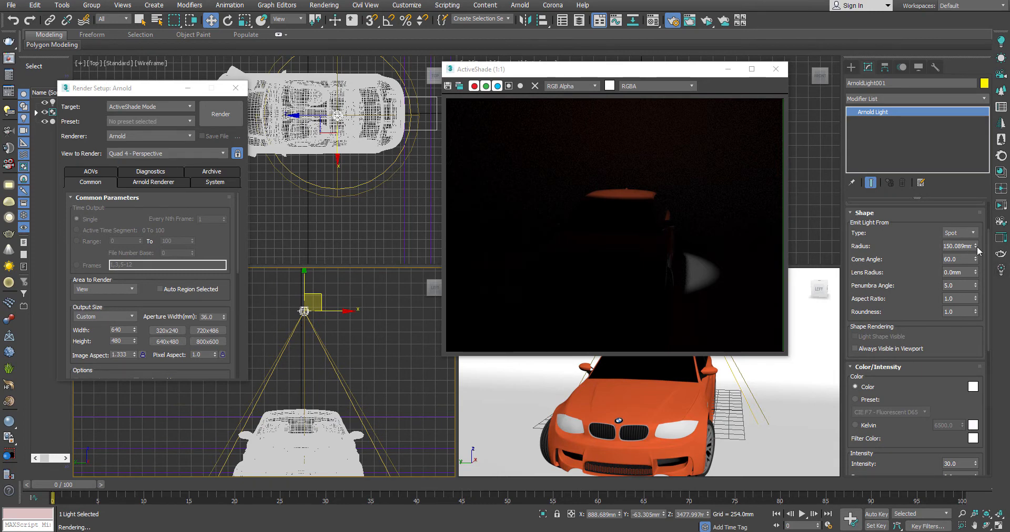
drag(977, 247, 972, 112)
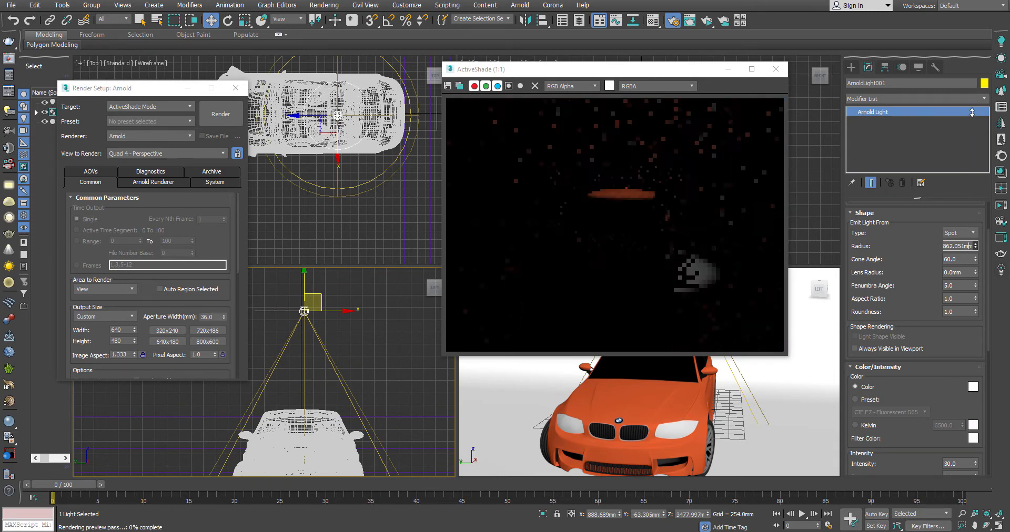
drag(974, 226, 970, 162)
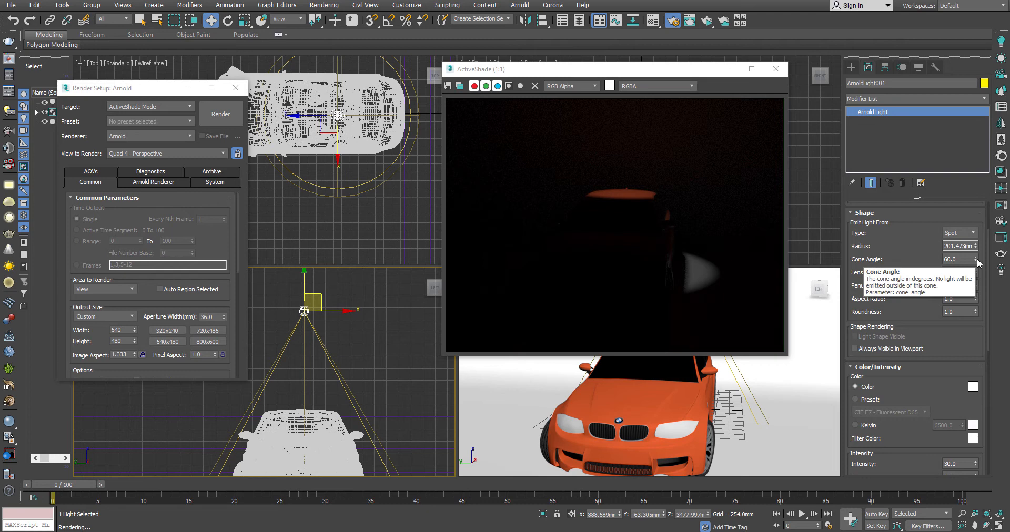
Step: Widen the spot light's cone angle to 97.276 and adjust the penumbra angle to 23.056, then 11.559
drag(975, 260, 981, 219)
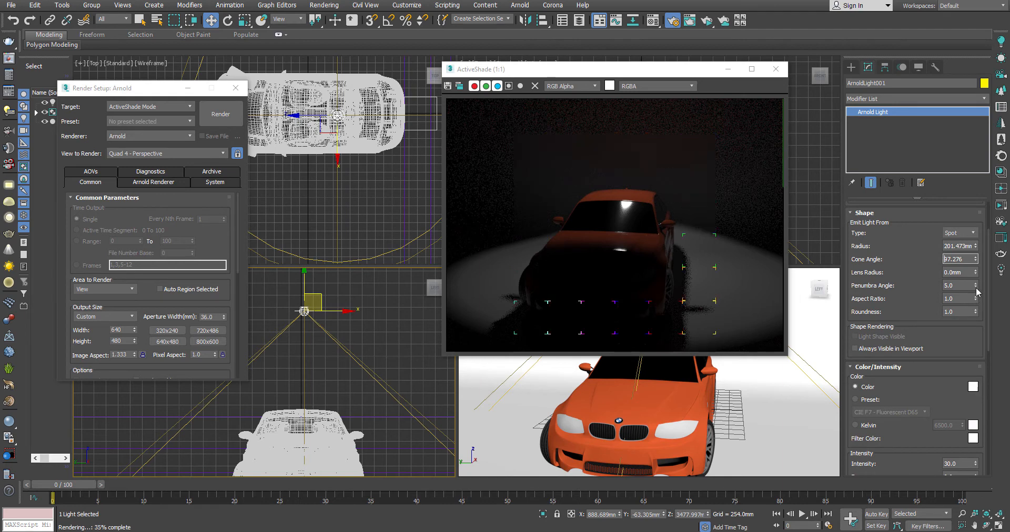
drag(975, 285, 974, 268)
drag(978, 228, 976, 59)
drag(990, 336, 979, 124)
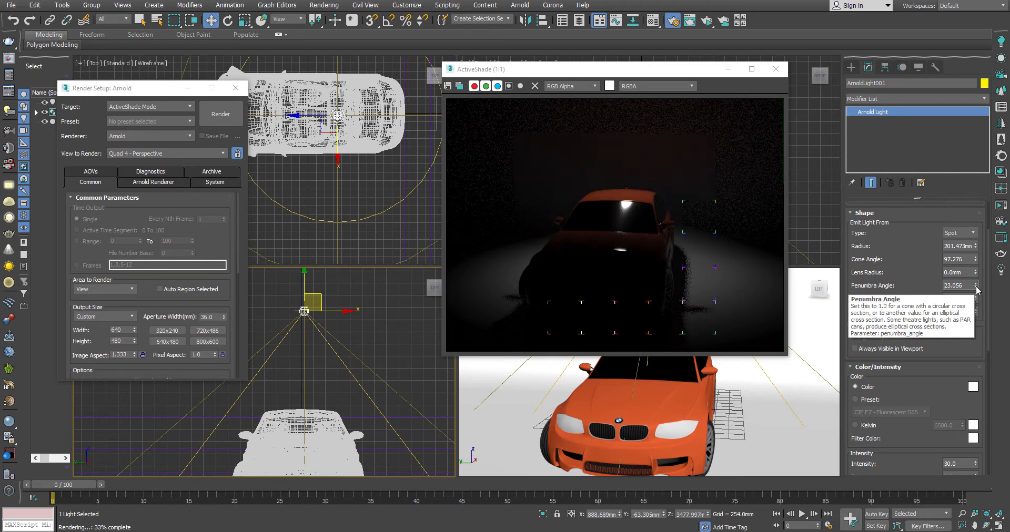
drag(976, 286, 980, 347)
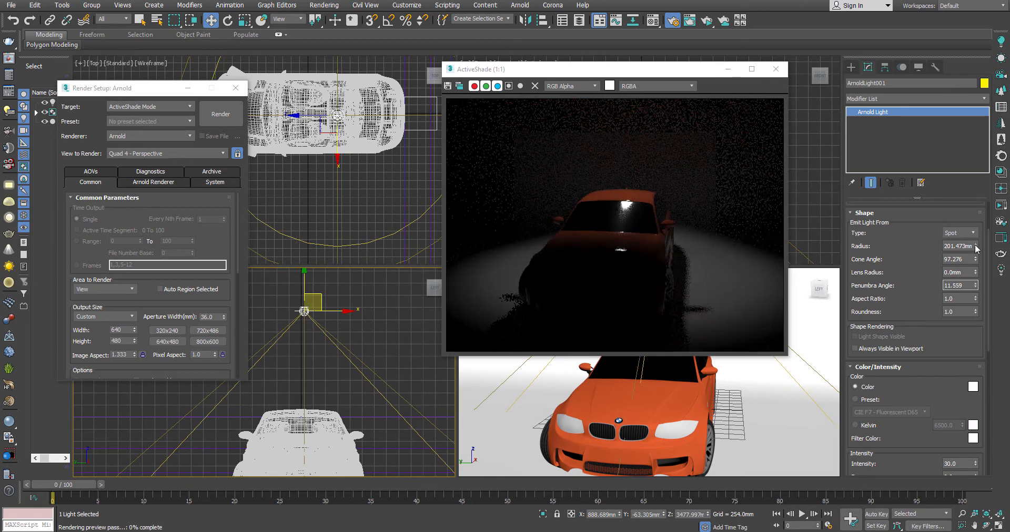
Step: Compare spot light radii of 418.973, 123.317 and 710.438 mm, then settle on 487.07 mm
mouse_move(976, 246)
mouse_down()
mouse_move(977, 182)
mouse_move(979, 261)
mouse_up()
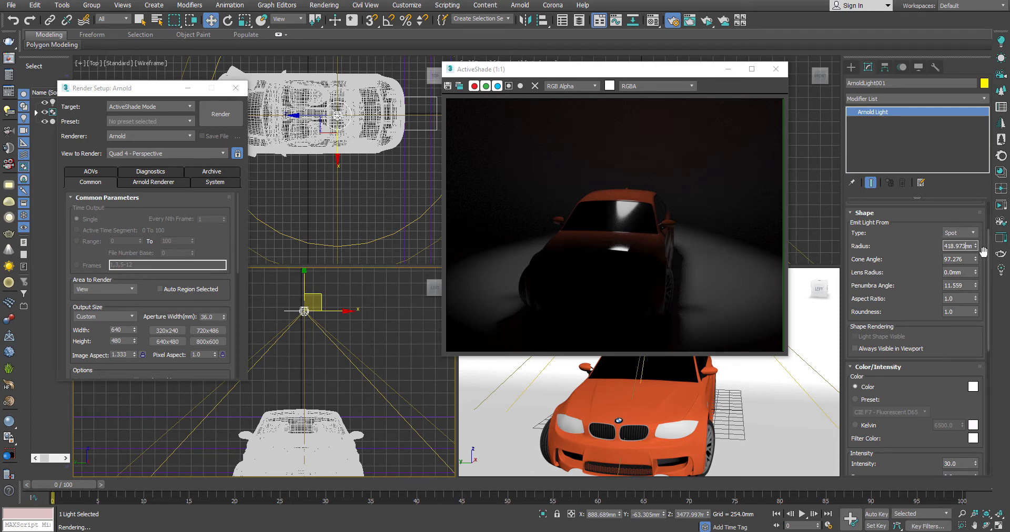
drag(975, 249, 976, 268)
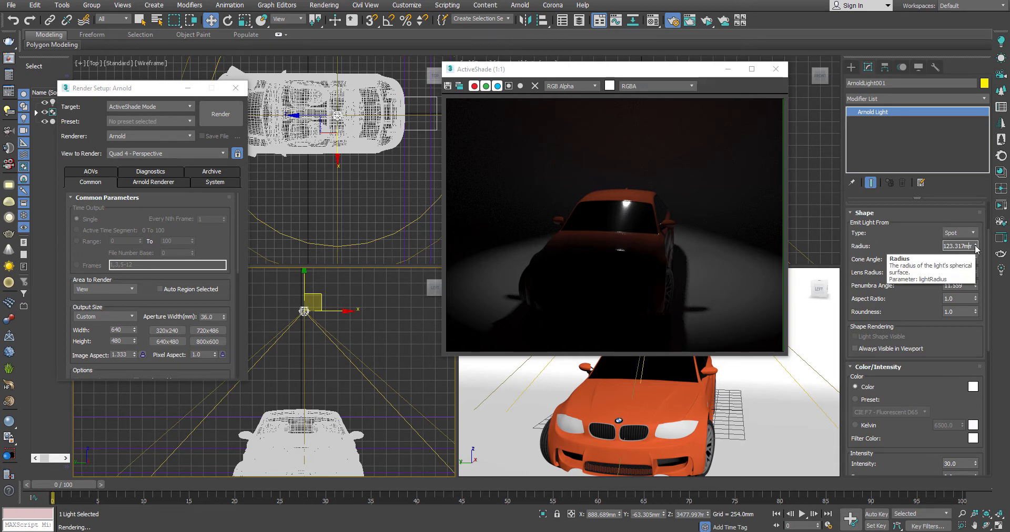
drag(975, 249, 980, 79)
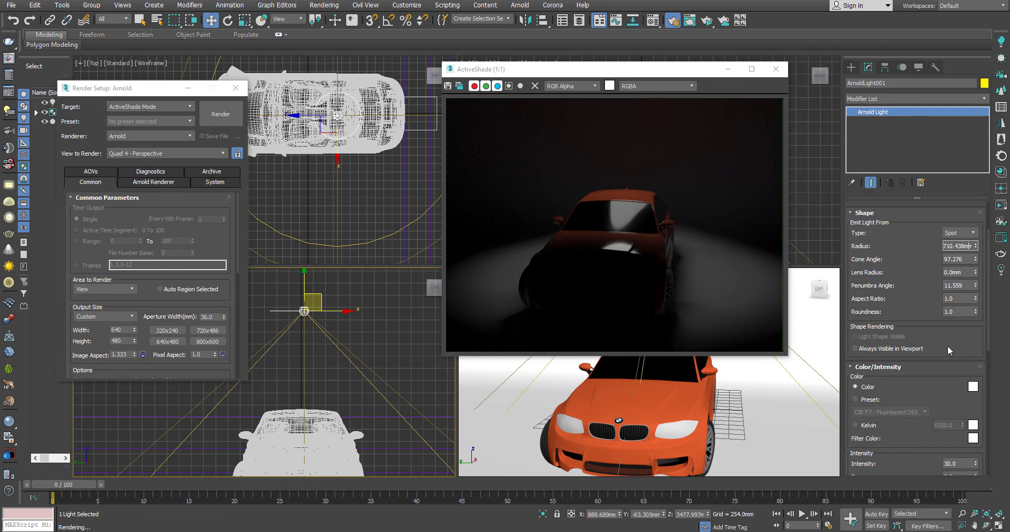
key(Return)
mouse_move(857, 247)
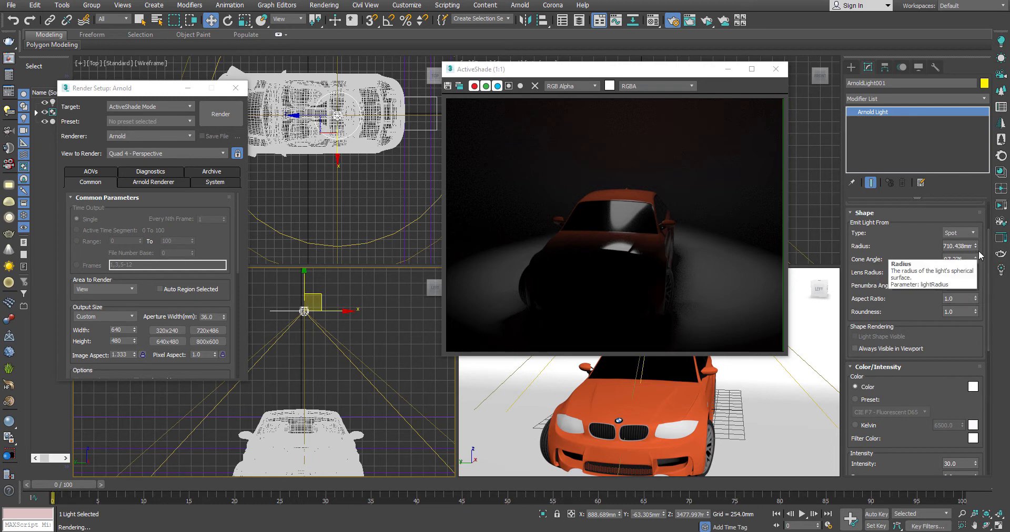
drag(977, 247, 973, 273)
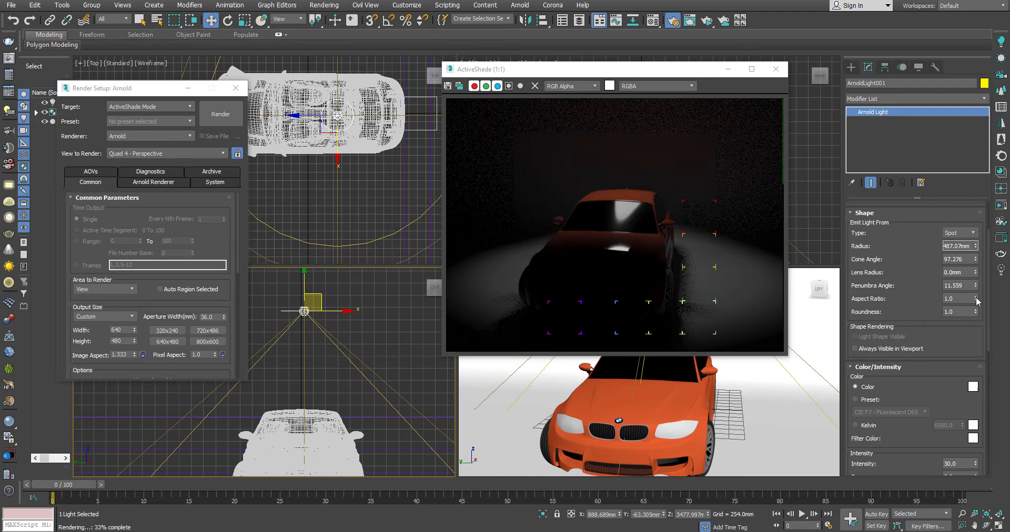
Step: Move the spot light along the X axis to X 439.147 mm in the Top view
scroll(336, 184, down, 3)
middle_drag(391, 183, 393, 205)
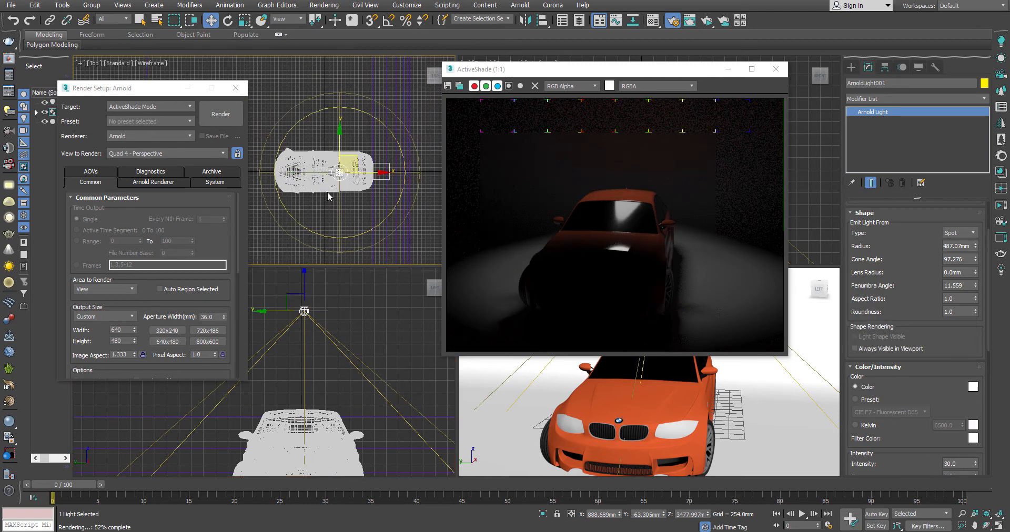
drag(383, 173, 377, 174)
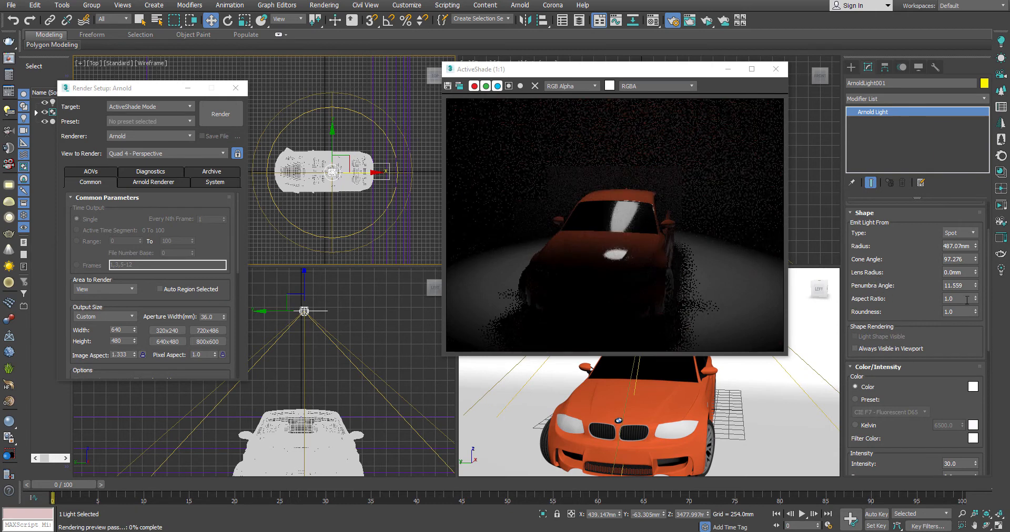
Step: Try a spot light aspect ratio of 0.460, then restore it to 1.0
drag(976, 299, 981, 317)
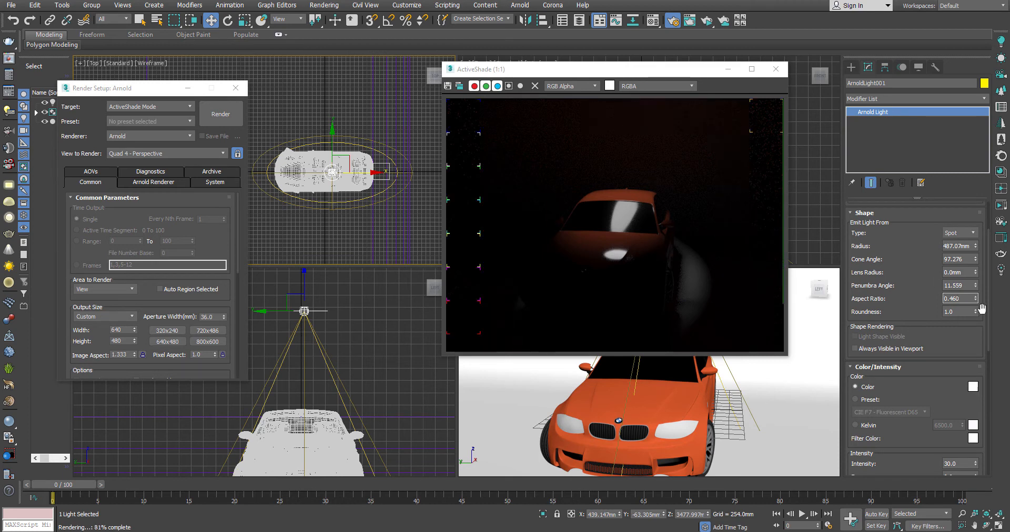
right_click(975, 300)
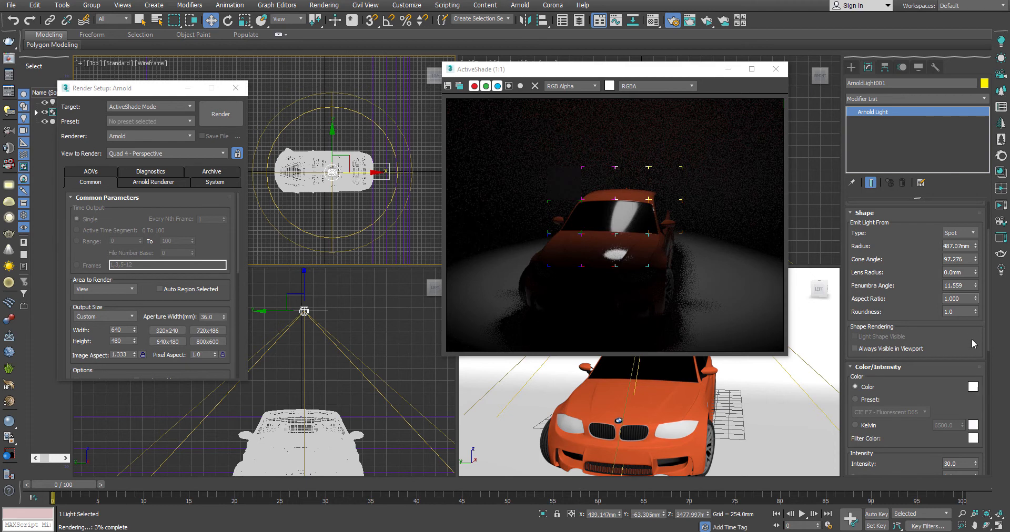
Step: Set the spot light's roundness to 0, keeping the whole light cone in view in the perspective viewport
drag(975, 312, 1002, 489)
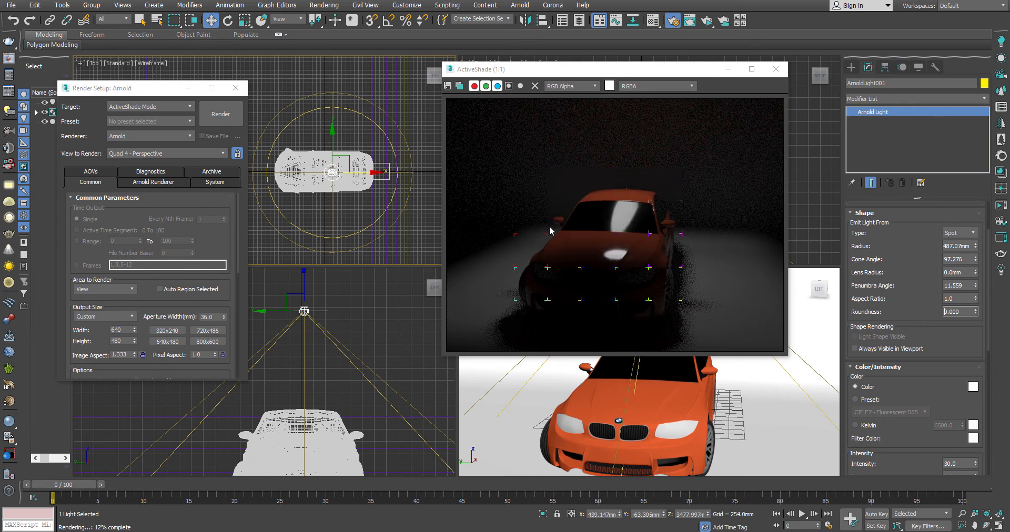
scroll(755, 405, down, 3)
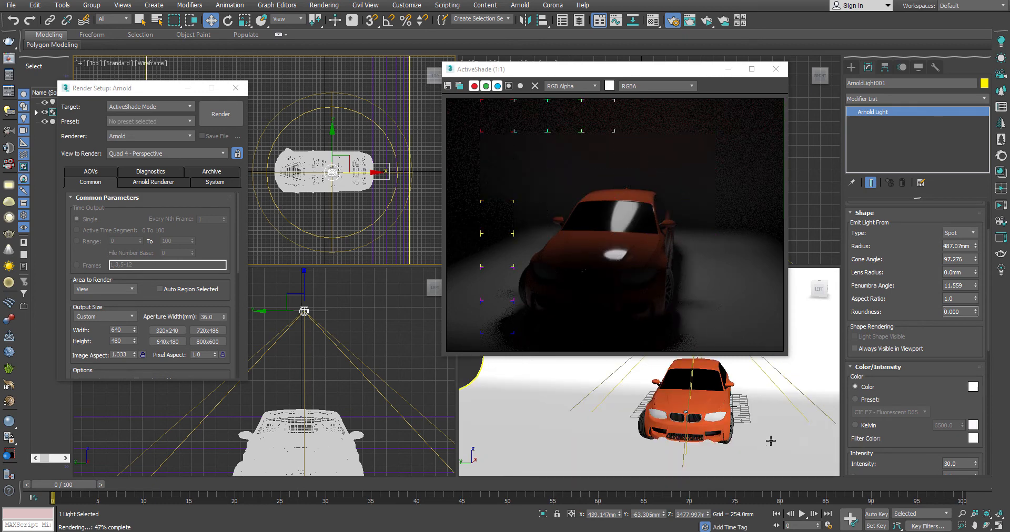
scroll(773, 413, down, 2)
scroll(773, 416, up, 2)
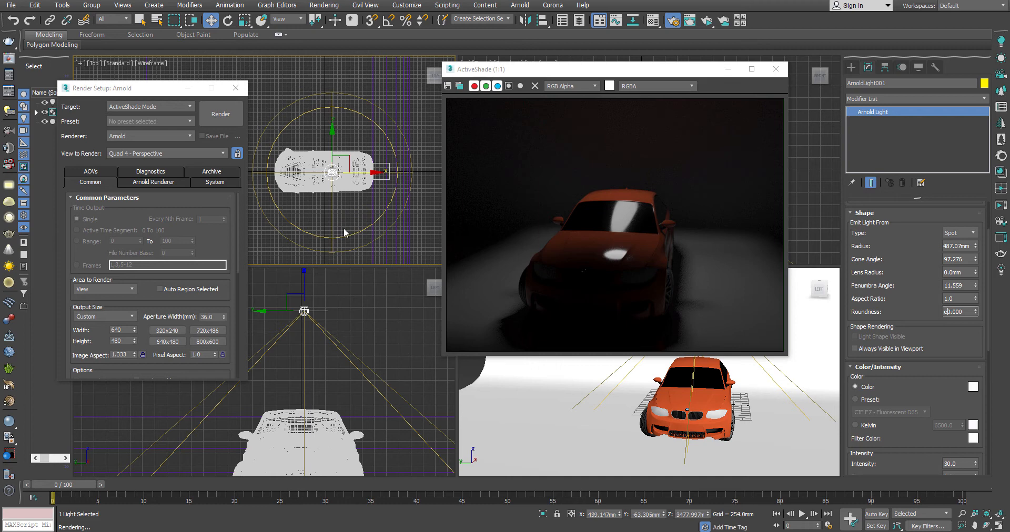
Step: Rotate the spot light -38.5 degrees about the Y axis and set its roundness to 1.0
right_click(358, 185)
right_click(357, 187)
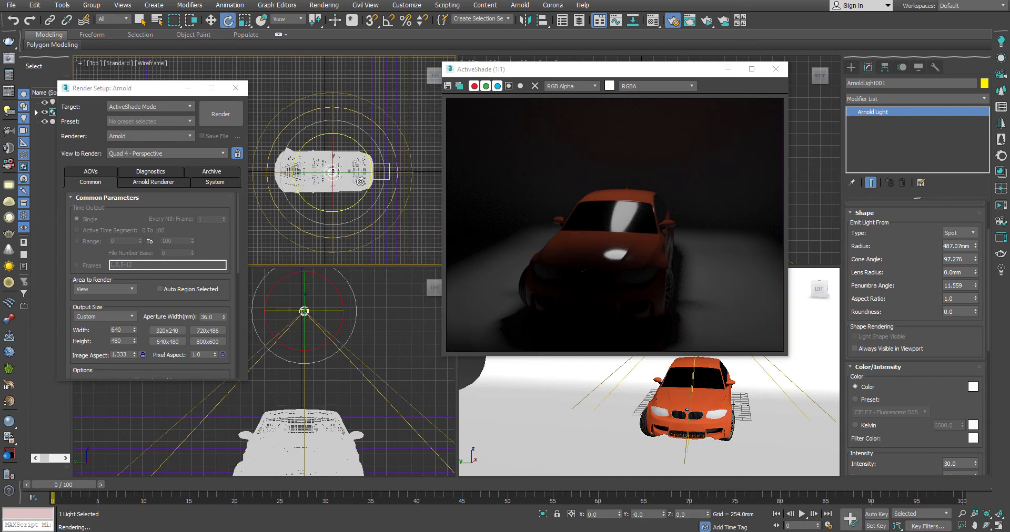
key(e)
drag(357, 184, 316, 175)
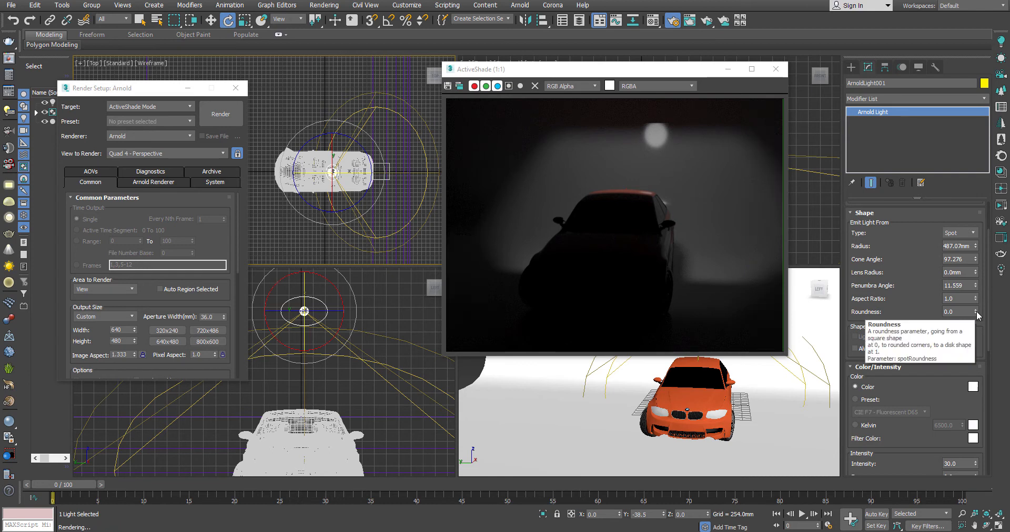
drag(977, 314, 973, 218)
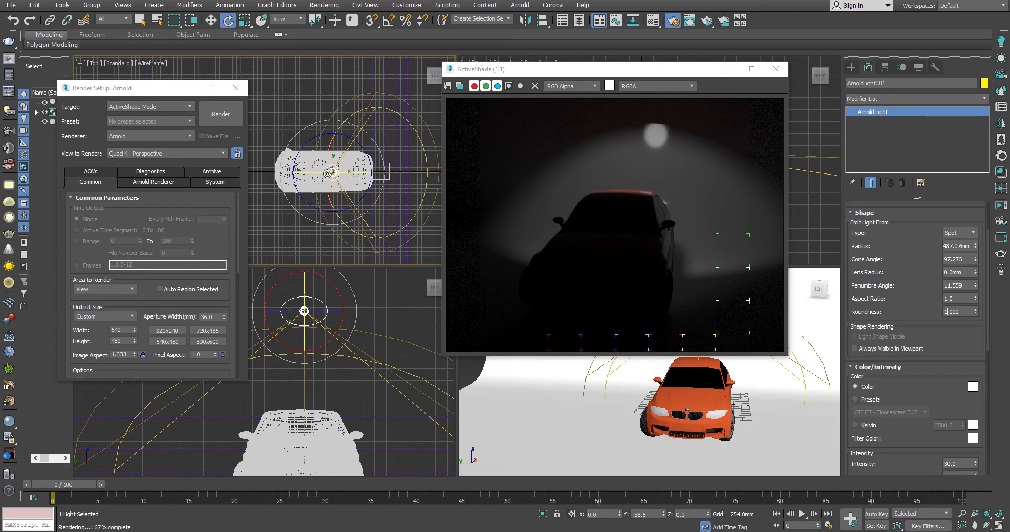
Step: Rotate the spot light about the Y axis to 0.5 degrees so it points almost straight down, keeping the Spot shape type
drag(353, 170, 391, 171)
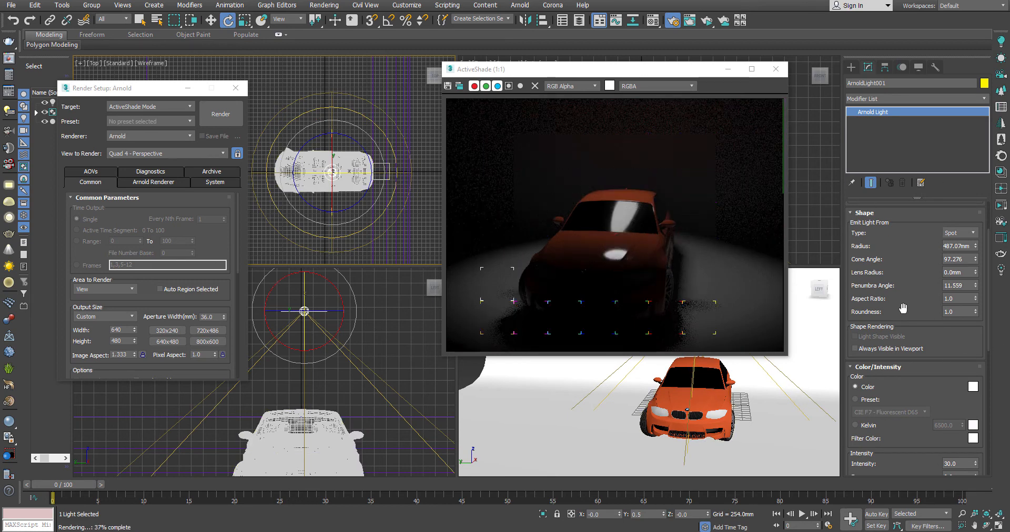
scroll(906, 308, up, 2)
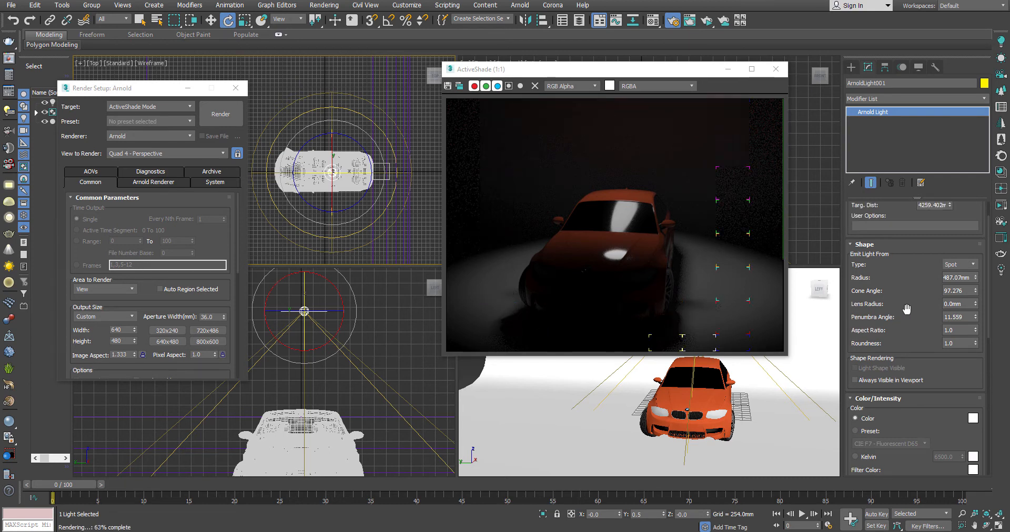
click(958, 266)
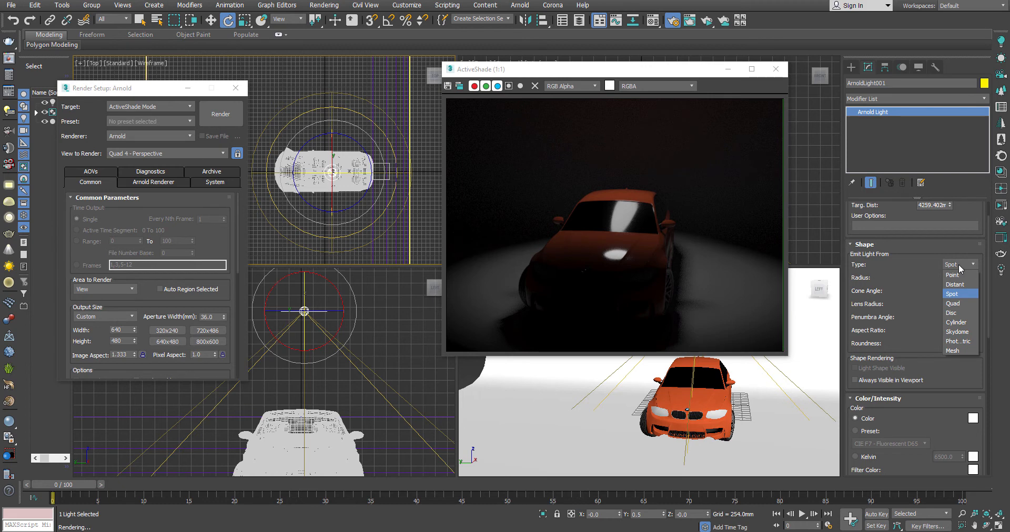
click(960, 264)
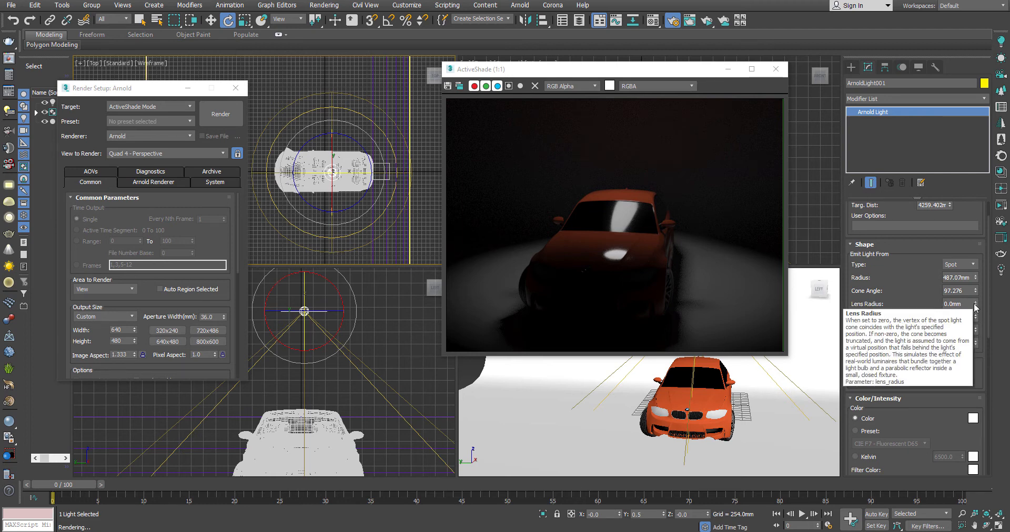
Step: Try a spot light lens radius of 5398.922 mm, then reset it to 0
drag(976, 306, 973, 403)
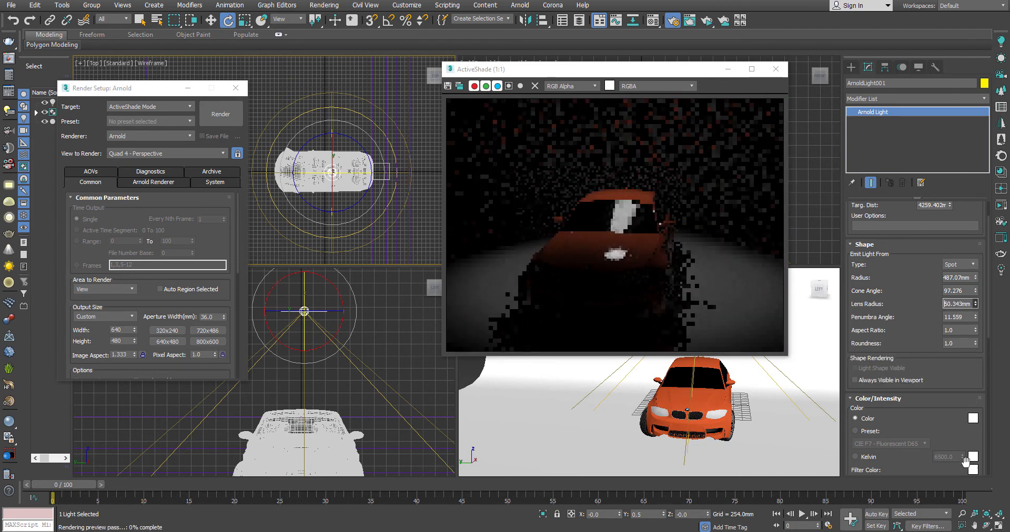
drag(963, 328, 977, 113)
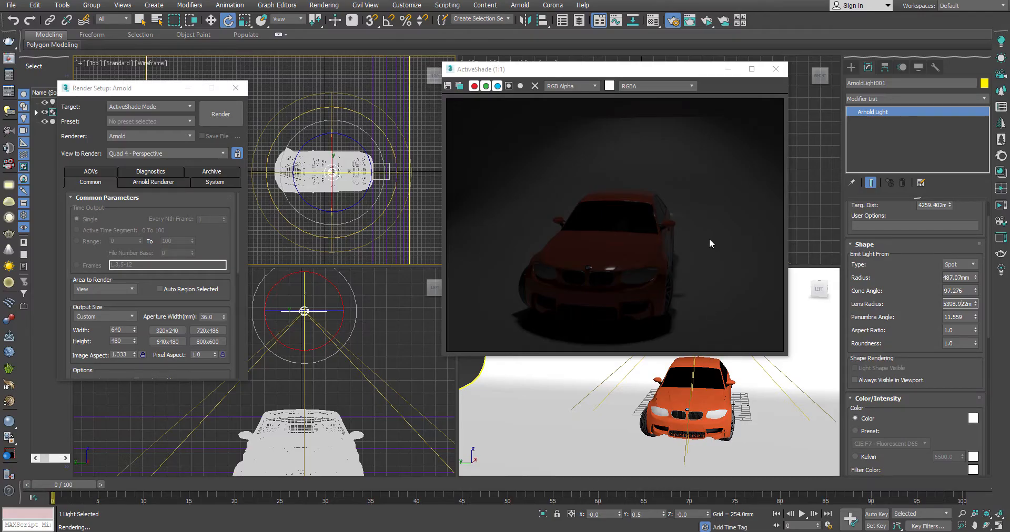
mouse_move(866, 300)
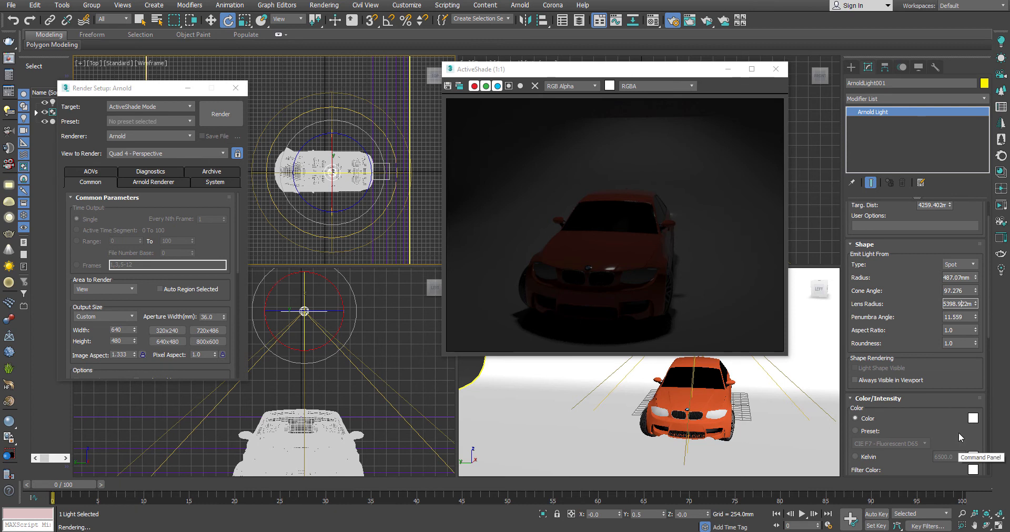
drag(637, 78, 537, 74)
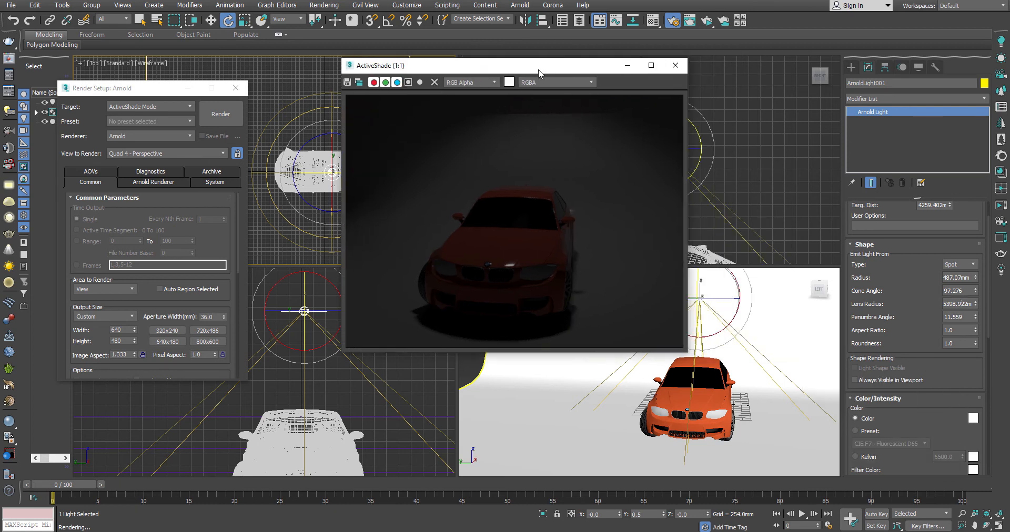
right_click(975, 306)
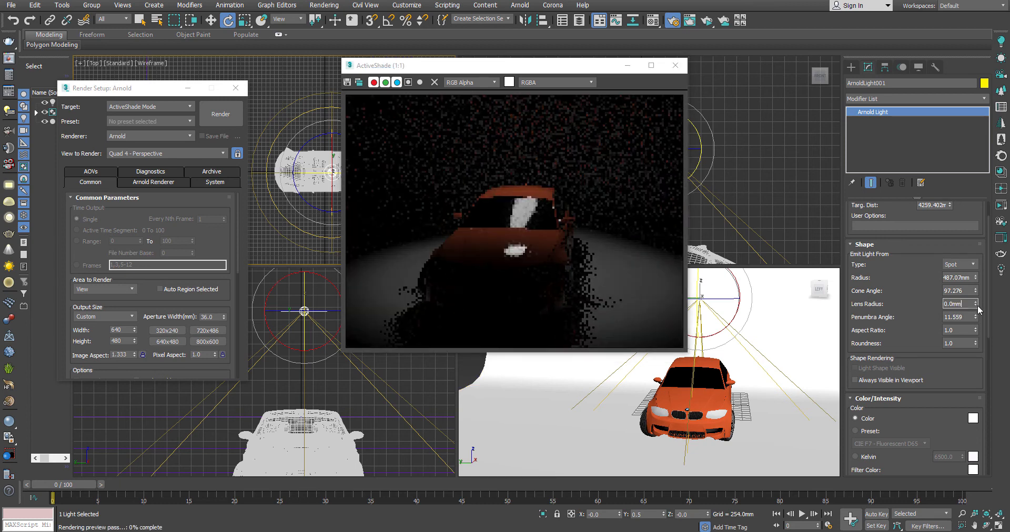
Step: Set the spot light's radius to 42.697 mm and its cone angle to 113.485
drag(975, 277, 975, 224)
right_click(975, 279)
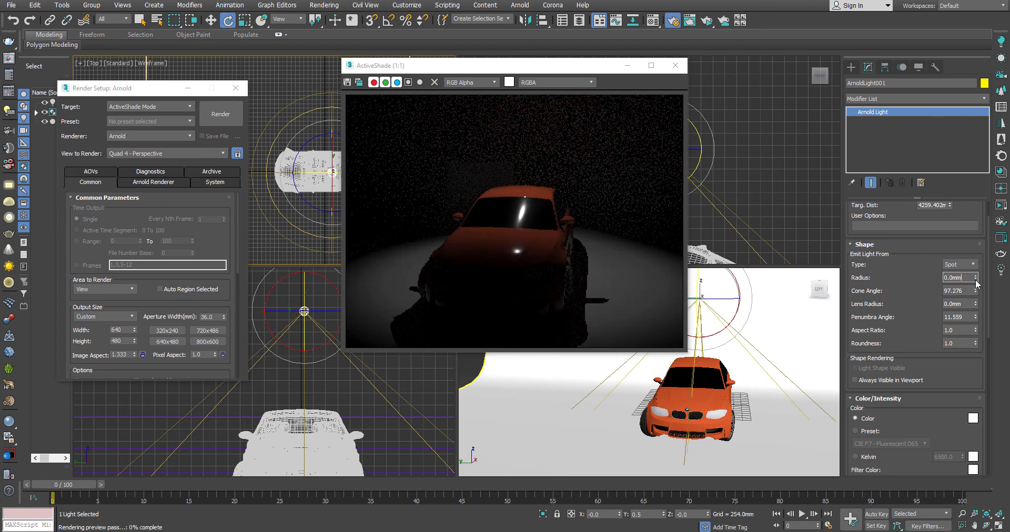
click(976, 276)
drag(975, 277, 975, 273)
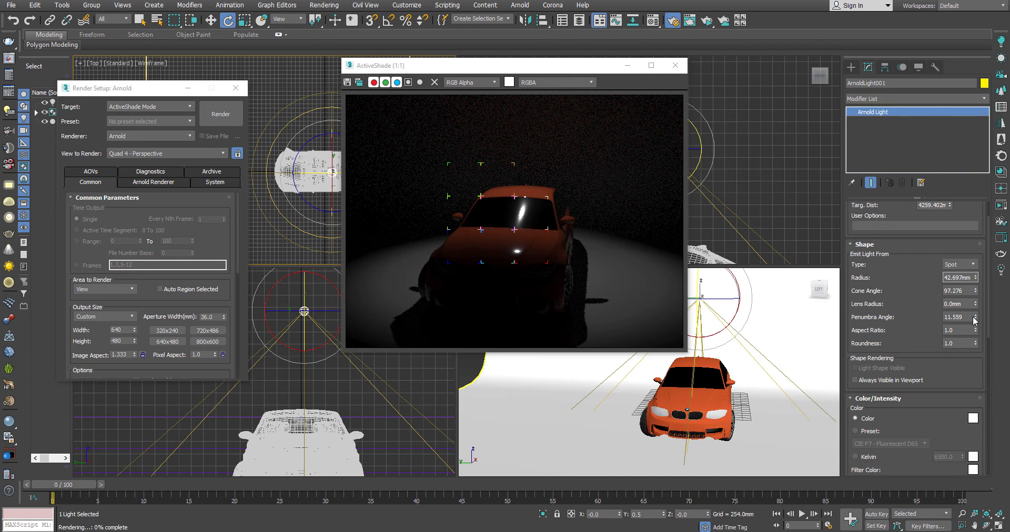
drag(975, 291, 975, 278)
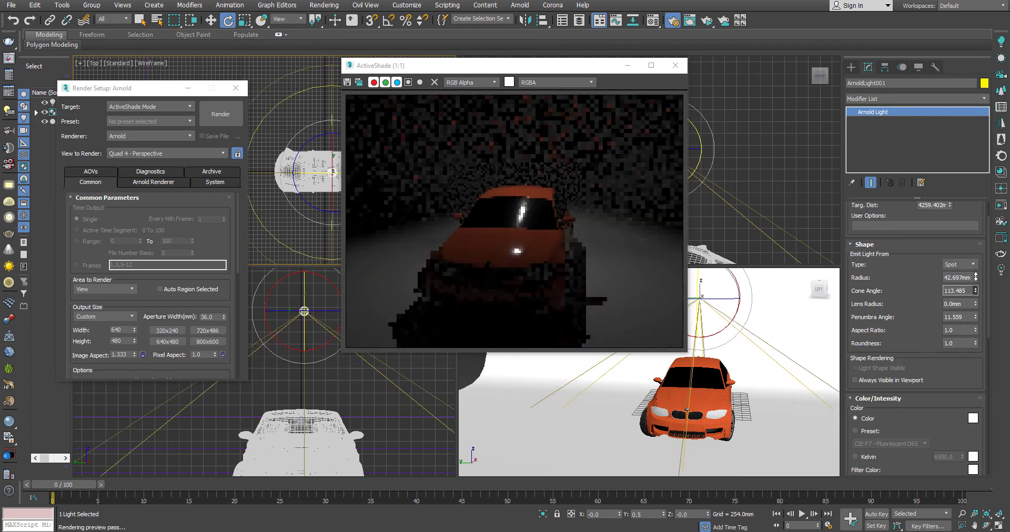
Step: Change the light's shape type to Disc and set its radius to 870.407 mm
click(956, 265)
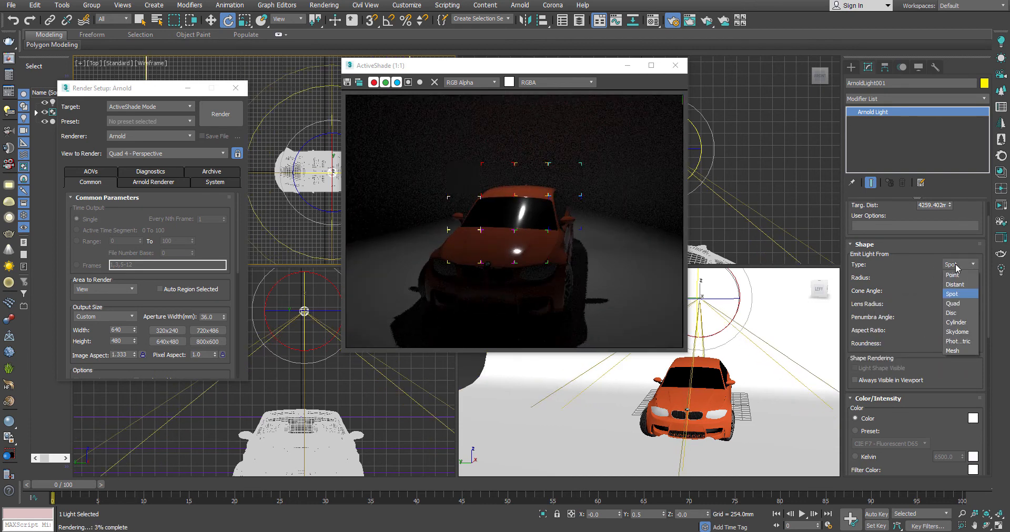
click(965, 313)
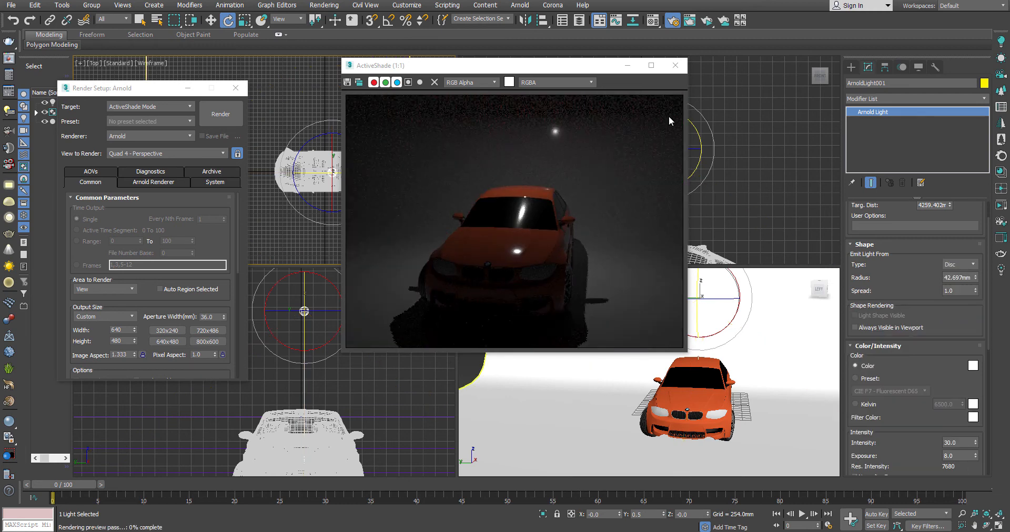
drag(502, 68, 570, 67)
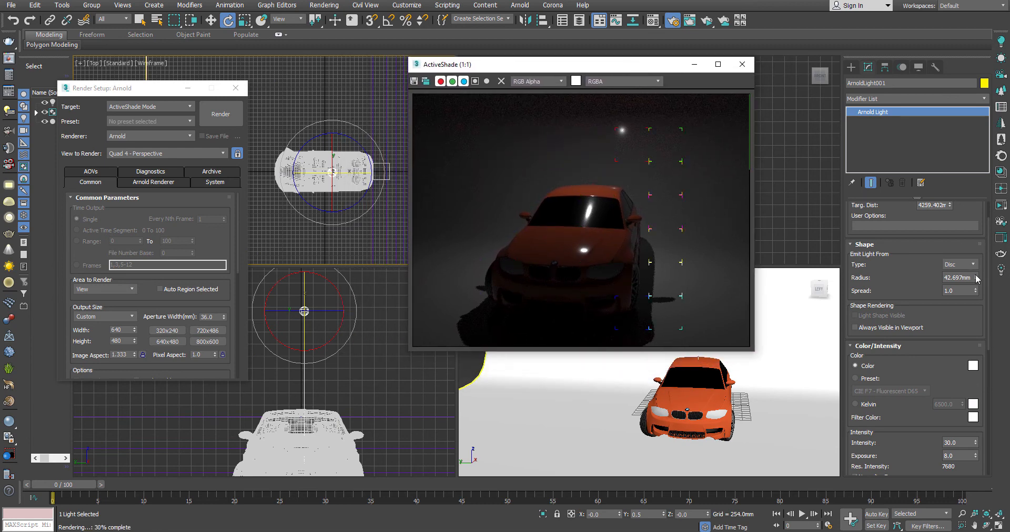
drag(976, 278, 876, 194)
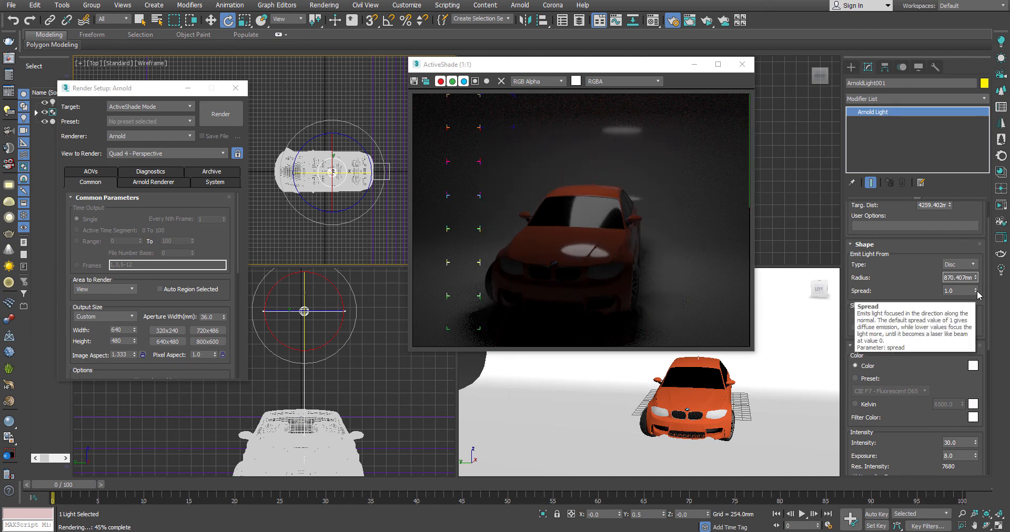
Step: Set the disc light's spread to 0.3 and reduce its radius
drag(976, 293, 981, 349)
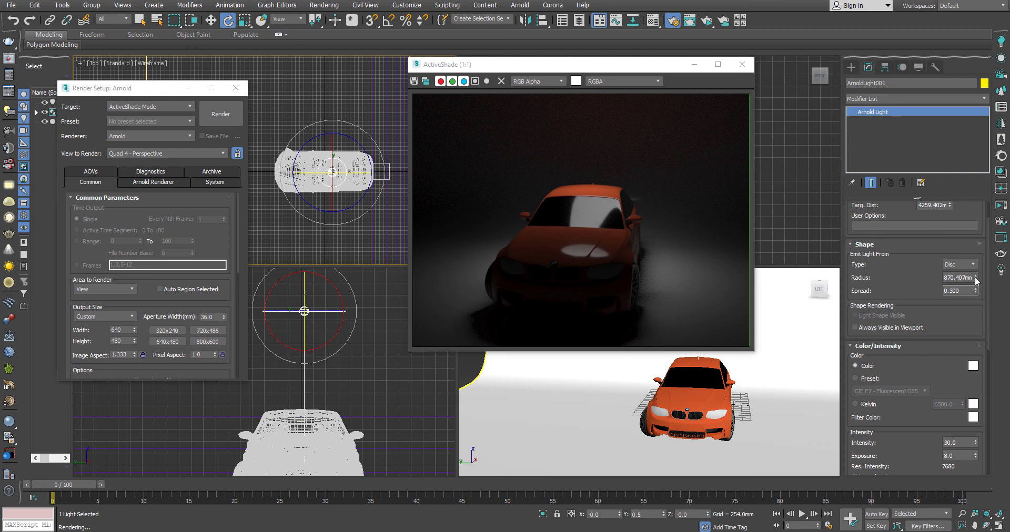
drag(975, 279, 985, 347)
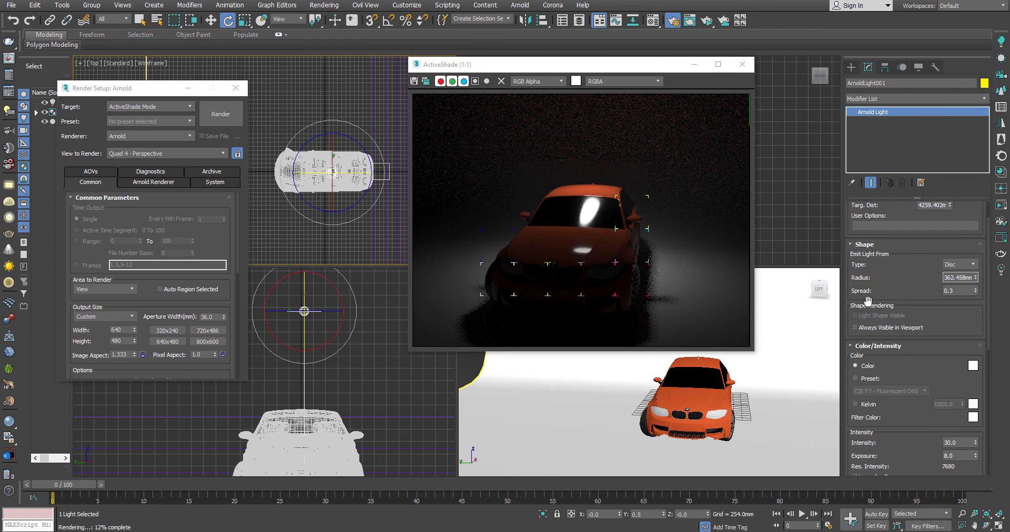
drag(974, 280, 975, 284)
Step: Change the light's shape type to Cylinder, with a height of 5398.211 mm and a radius of 302.666 mm
click(974, 265)
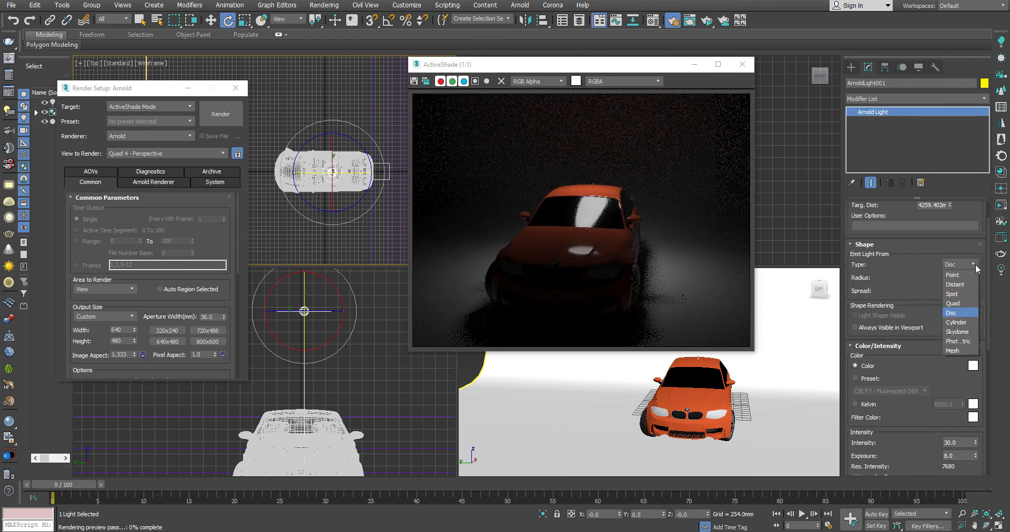
click(957, 322)
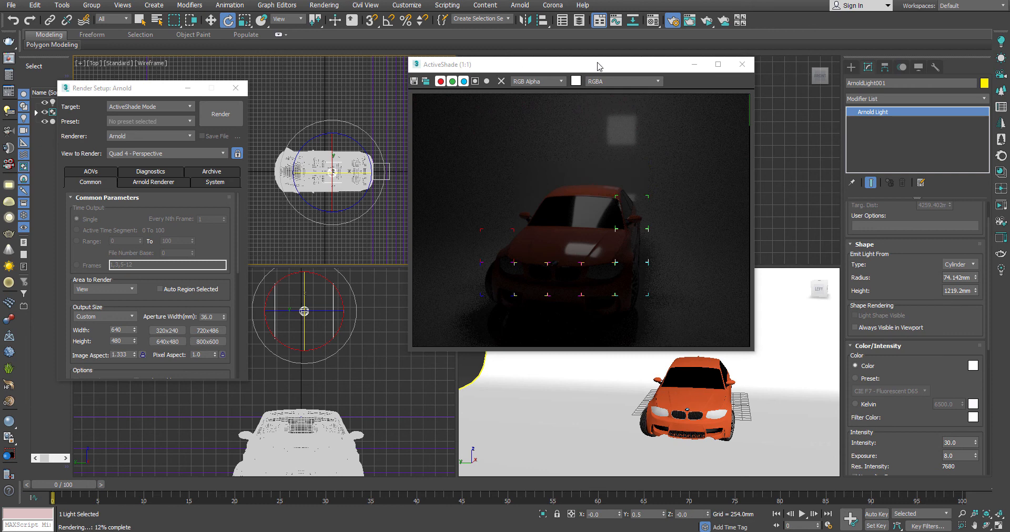
mouse_move(597, 66)
mouse_down()
mouse_move(705, 65)
mouse_move(609, 66)
mouse_up()
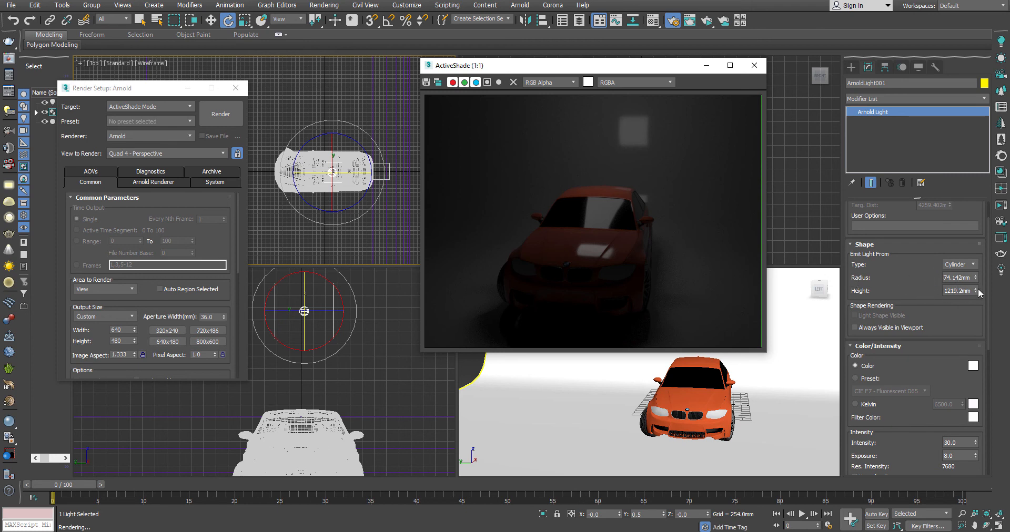
drag(976, 289, 975, 196)
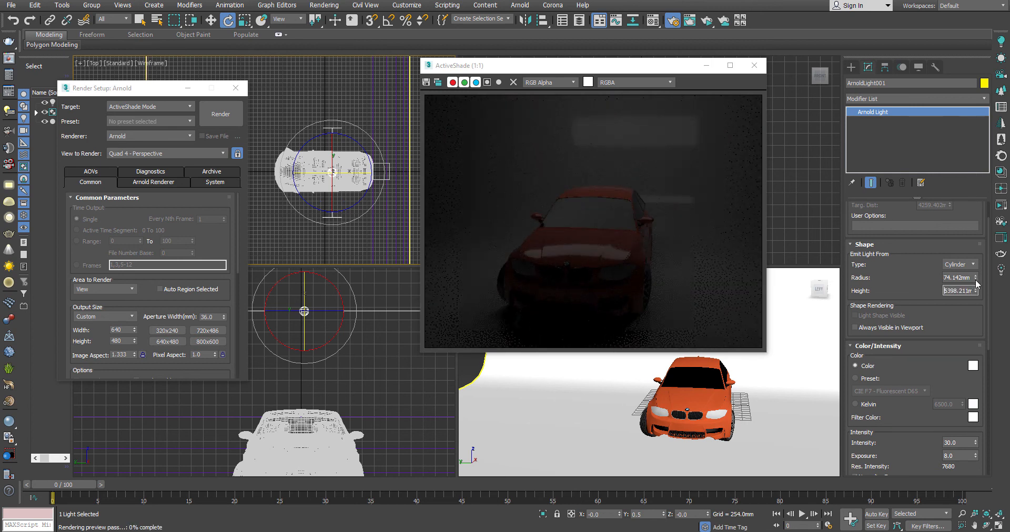
drag(975, 283, 976, 330)
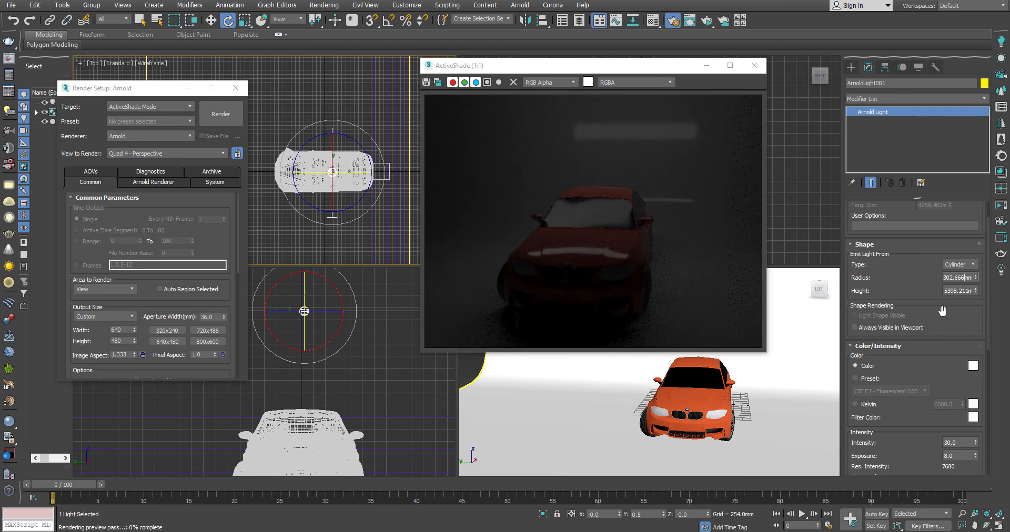
Step: Set the cylinder light's intensity to 250
click(954, 443)
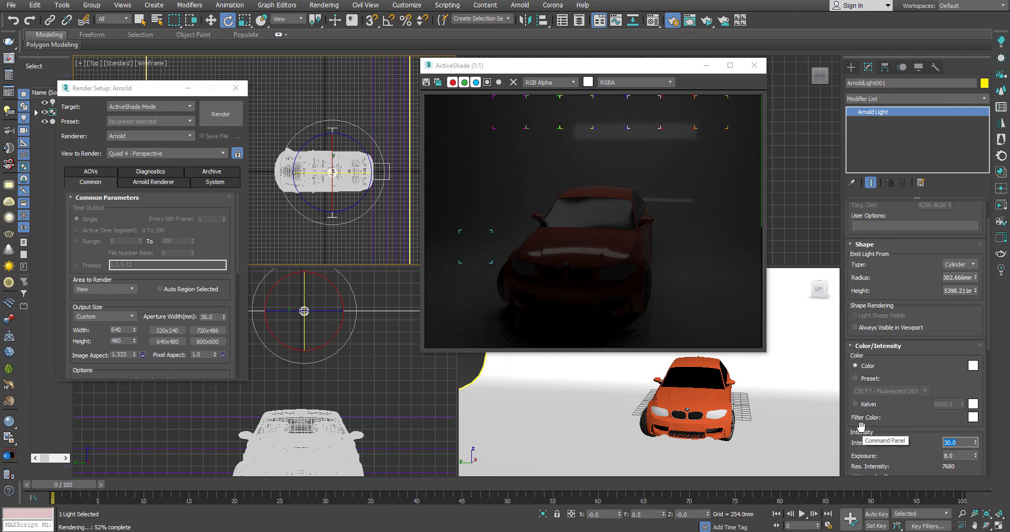
text(250)
key(Return)
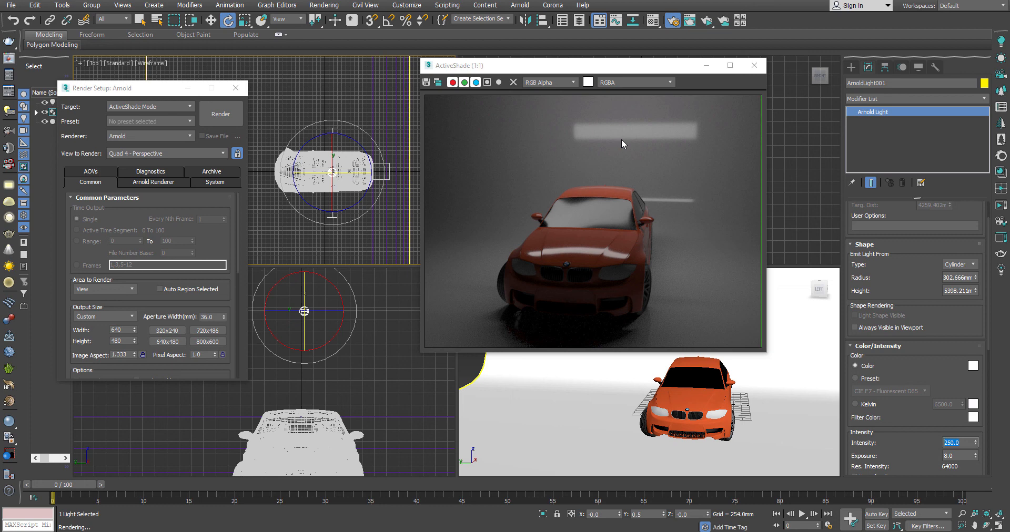
Step: Rotate the cylinder light about the X axis to 32.552 degrees so it hangs tilted above the car
right_click(355, 376)
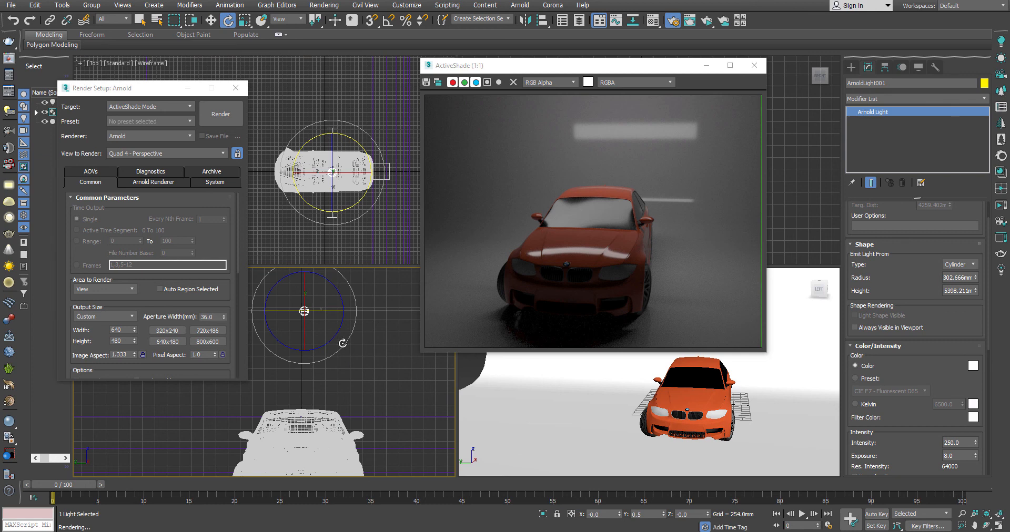
drag(342, 344, 194, 354)
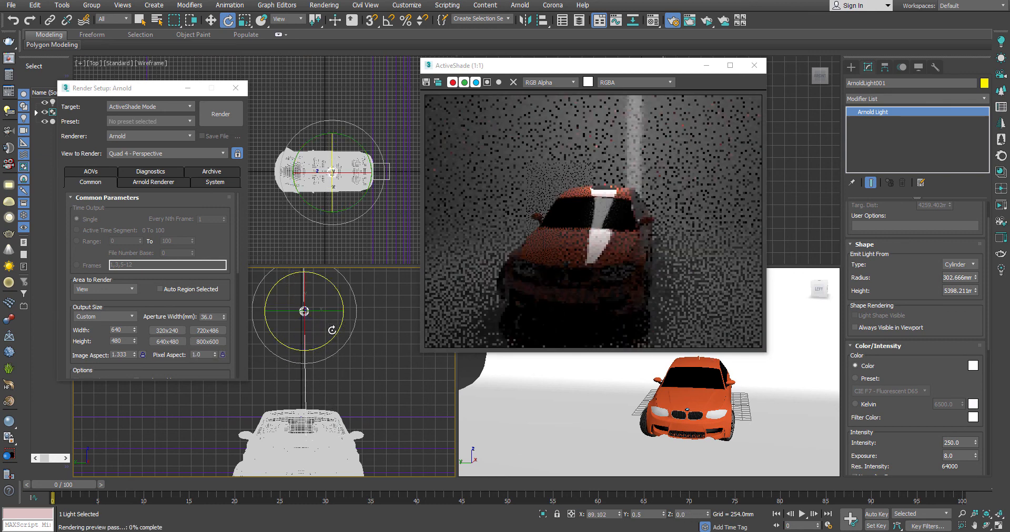
drag(336, 333, 354, 276)
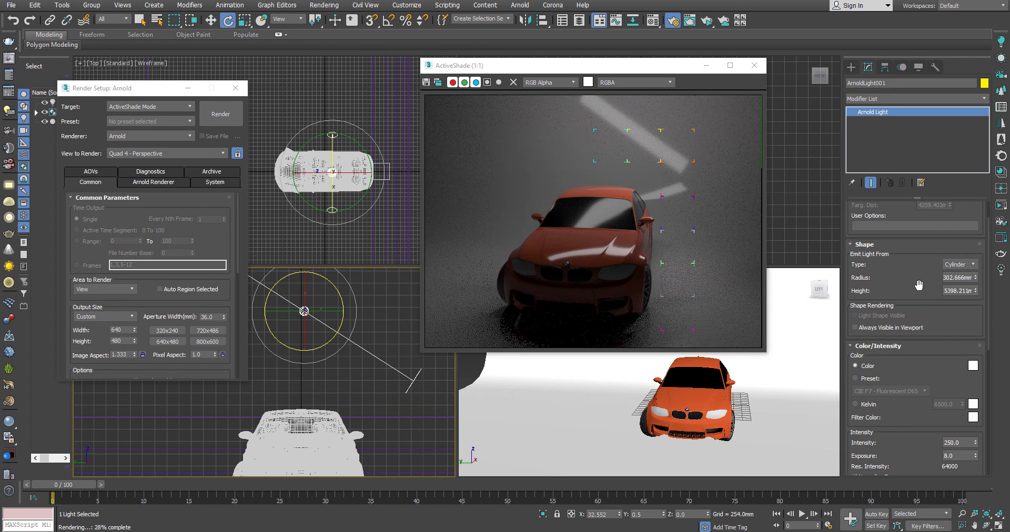
Step: Shorten the cylinder light to a height of about 1677.5 mm
scroll(918, 284, up, 2)
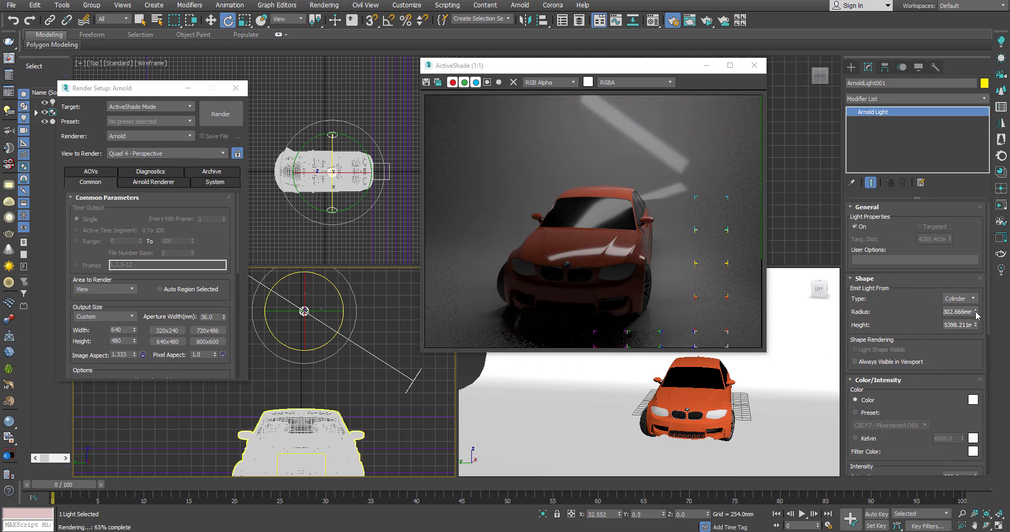
drag(976, 327, 981, 404)
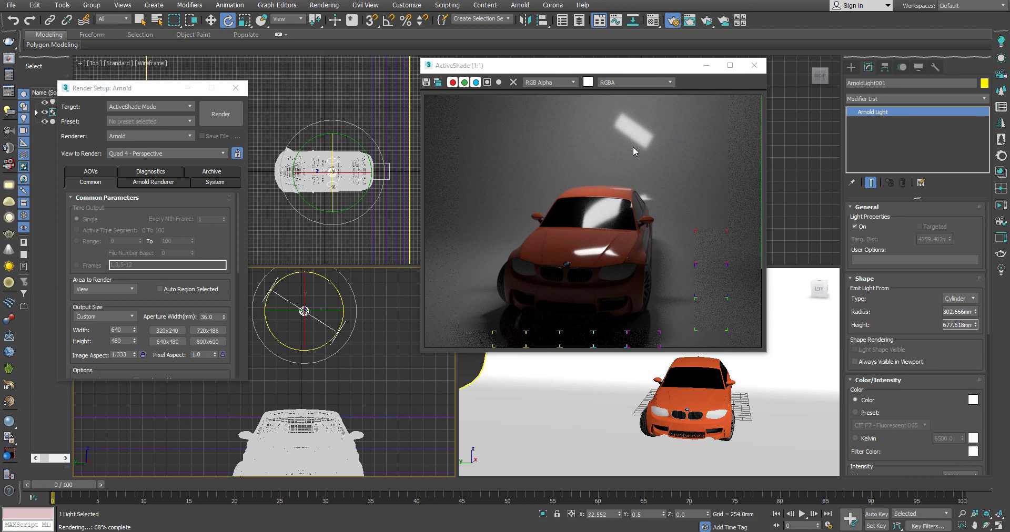
Step: Open the choice of shape types for the light
click(969, 302)
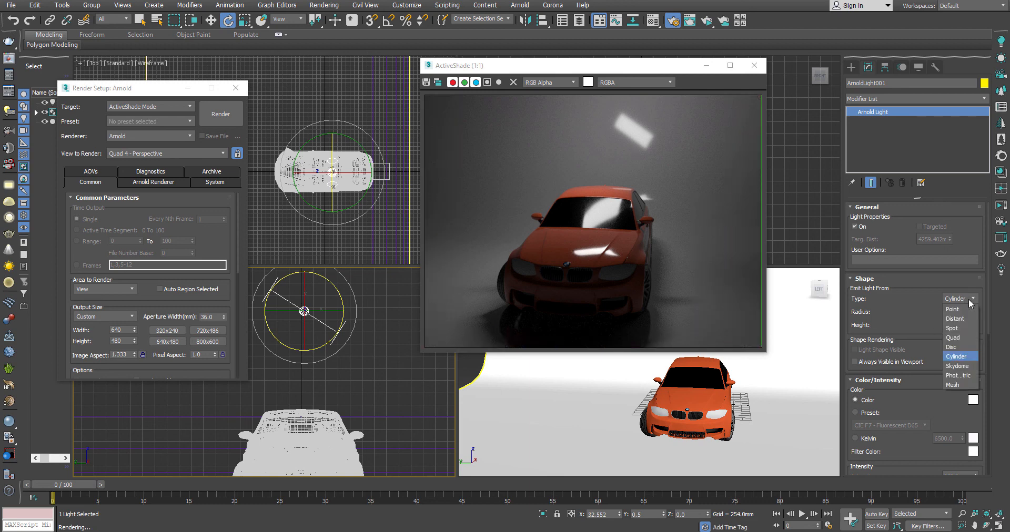